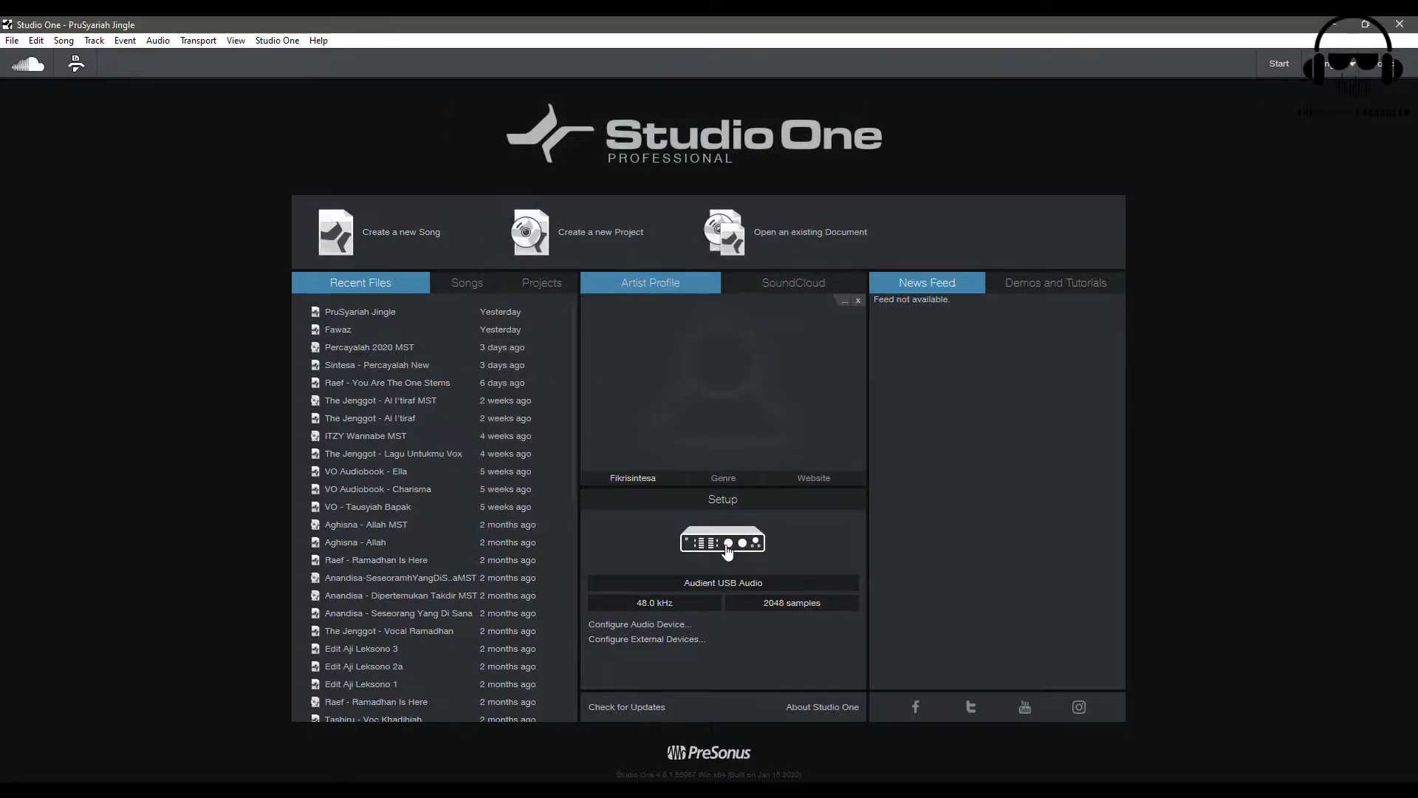
Select Audient USB Audio as the audio device in the audio setup and confirm the options
left_click(727, 551)
left_click(751, 237)
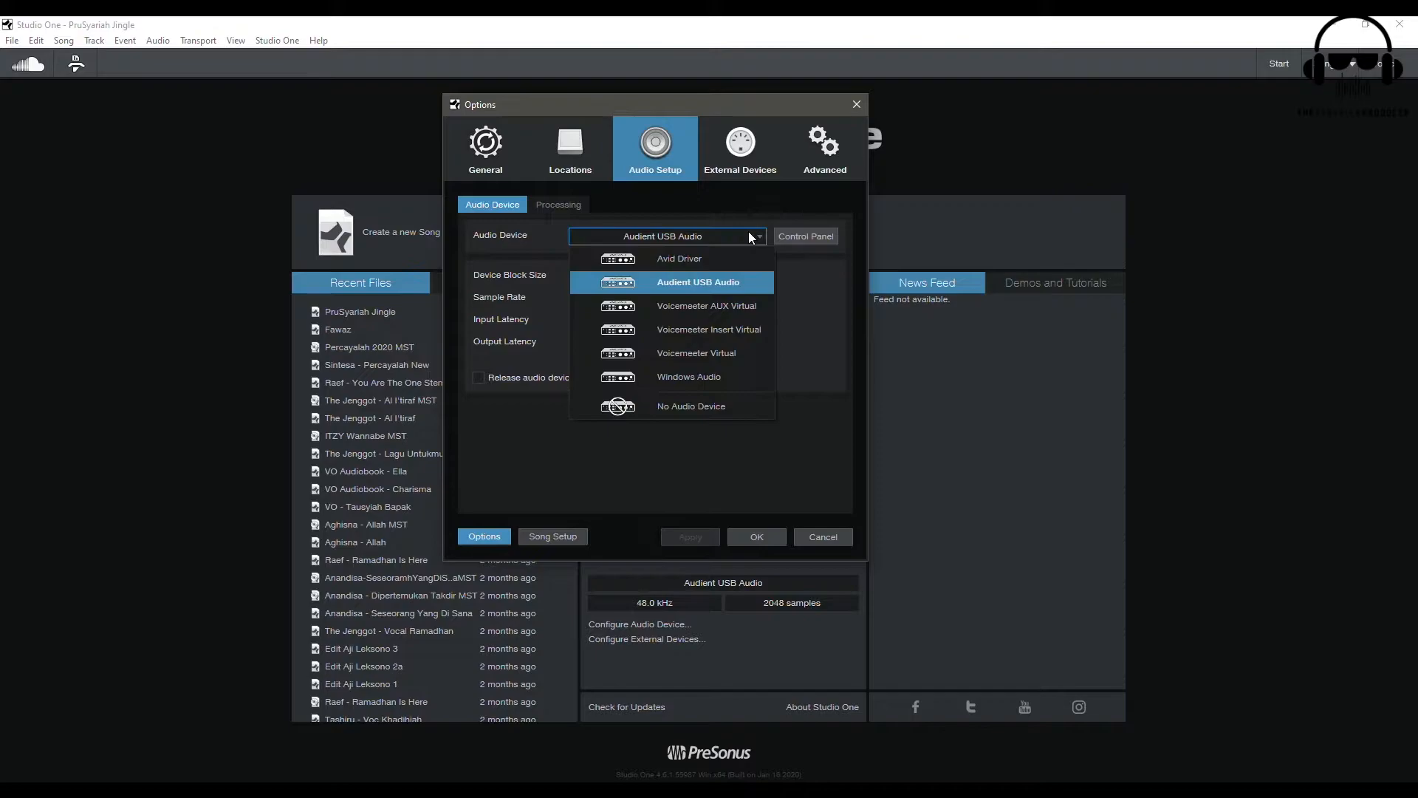
left_click(730, 279)
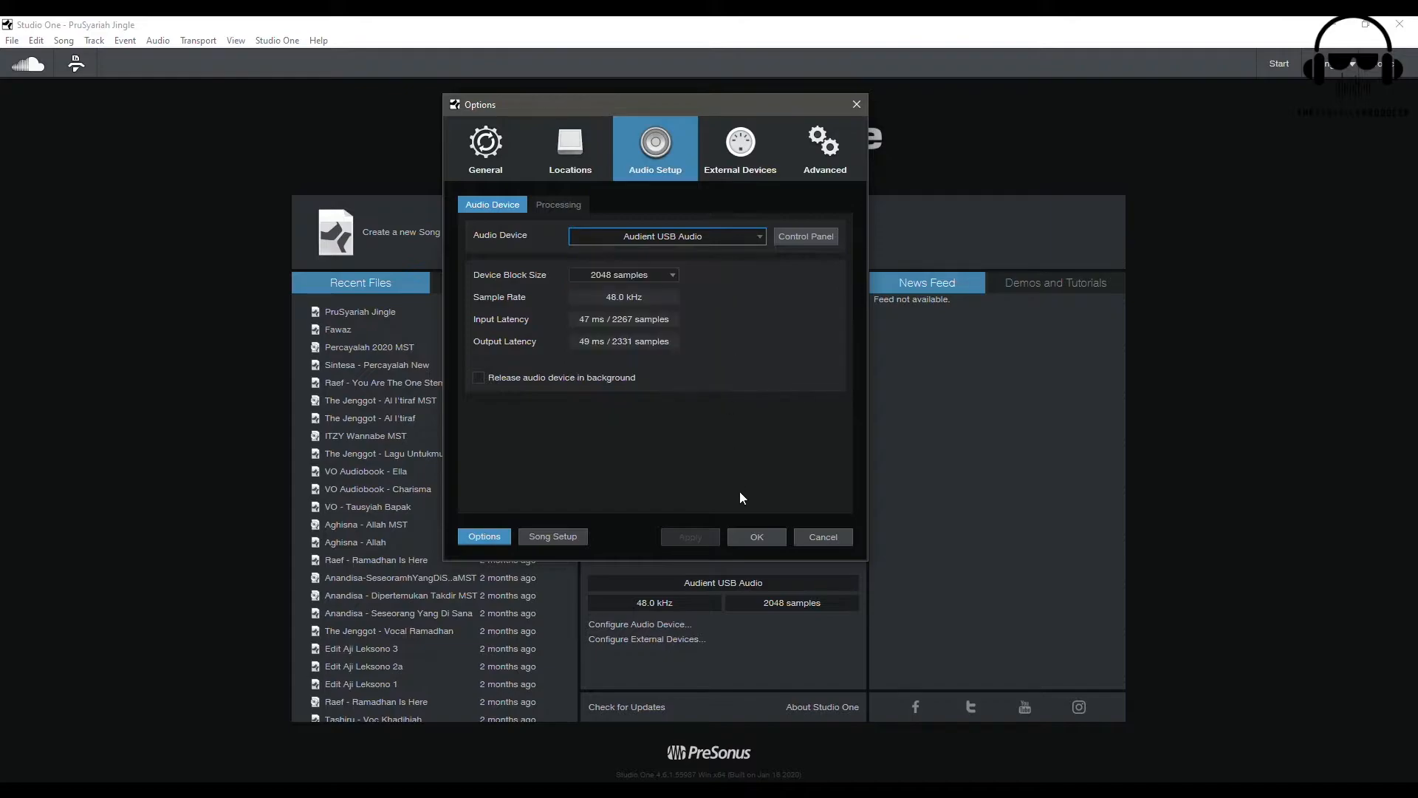
left_click(746, 534)
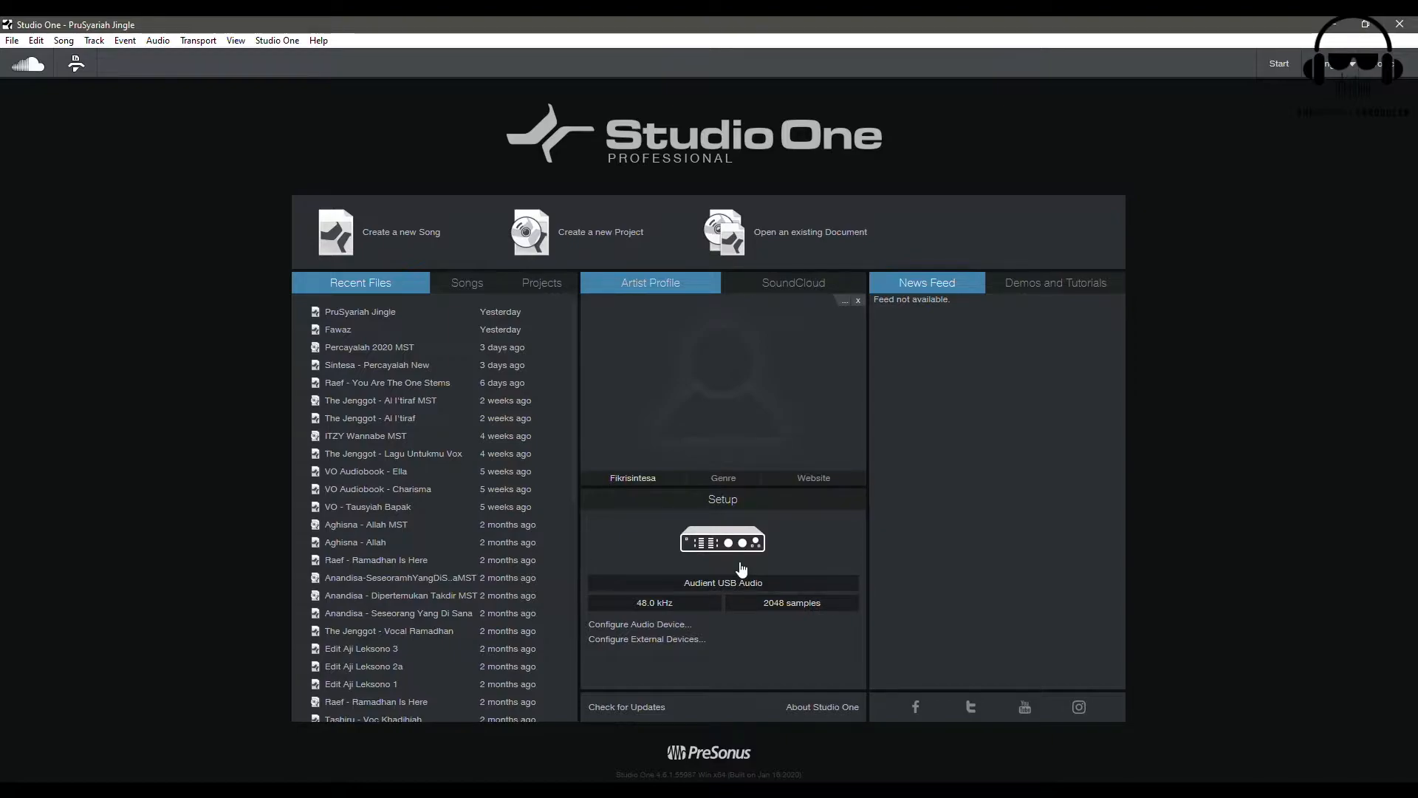
Start a new empty song titled "Acapella Project OK" with a sample rate of 48.0 kHz
left_click(431, 244)
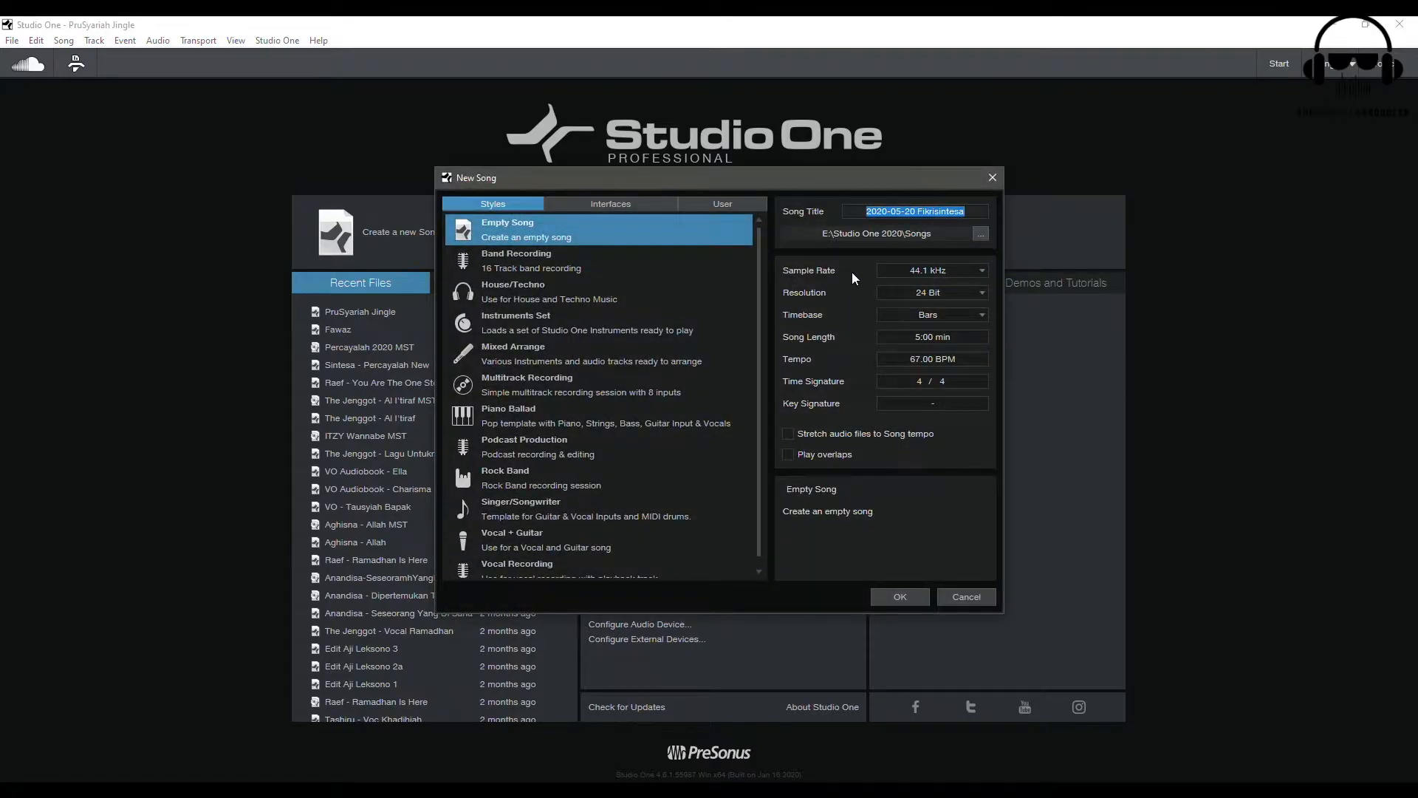
type("Acapella Project OK")
left_click(977, 272)
left_click(954, 304)
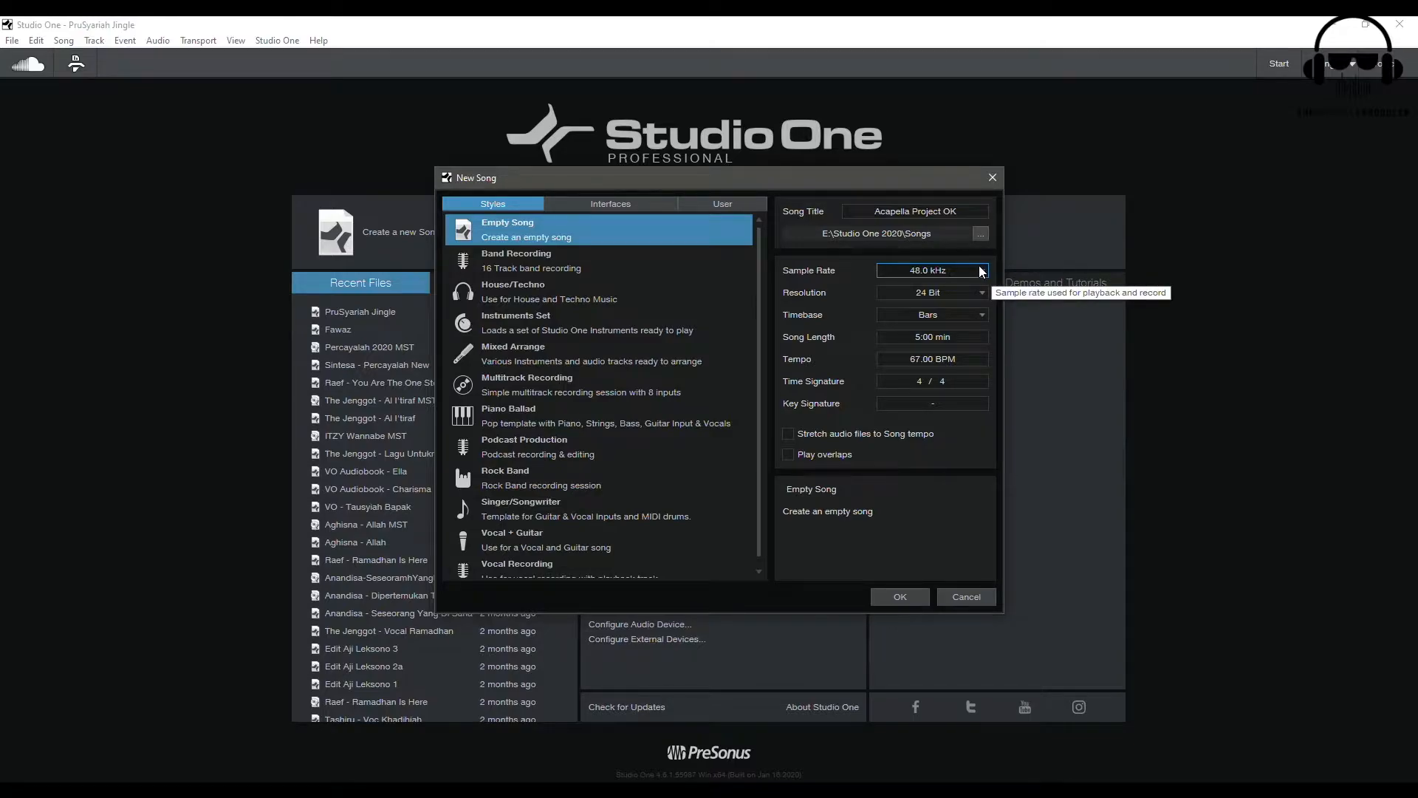
left_click(981, 271)
left_click(960, 307)
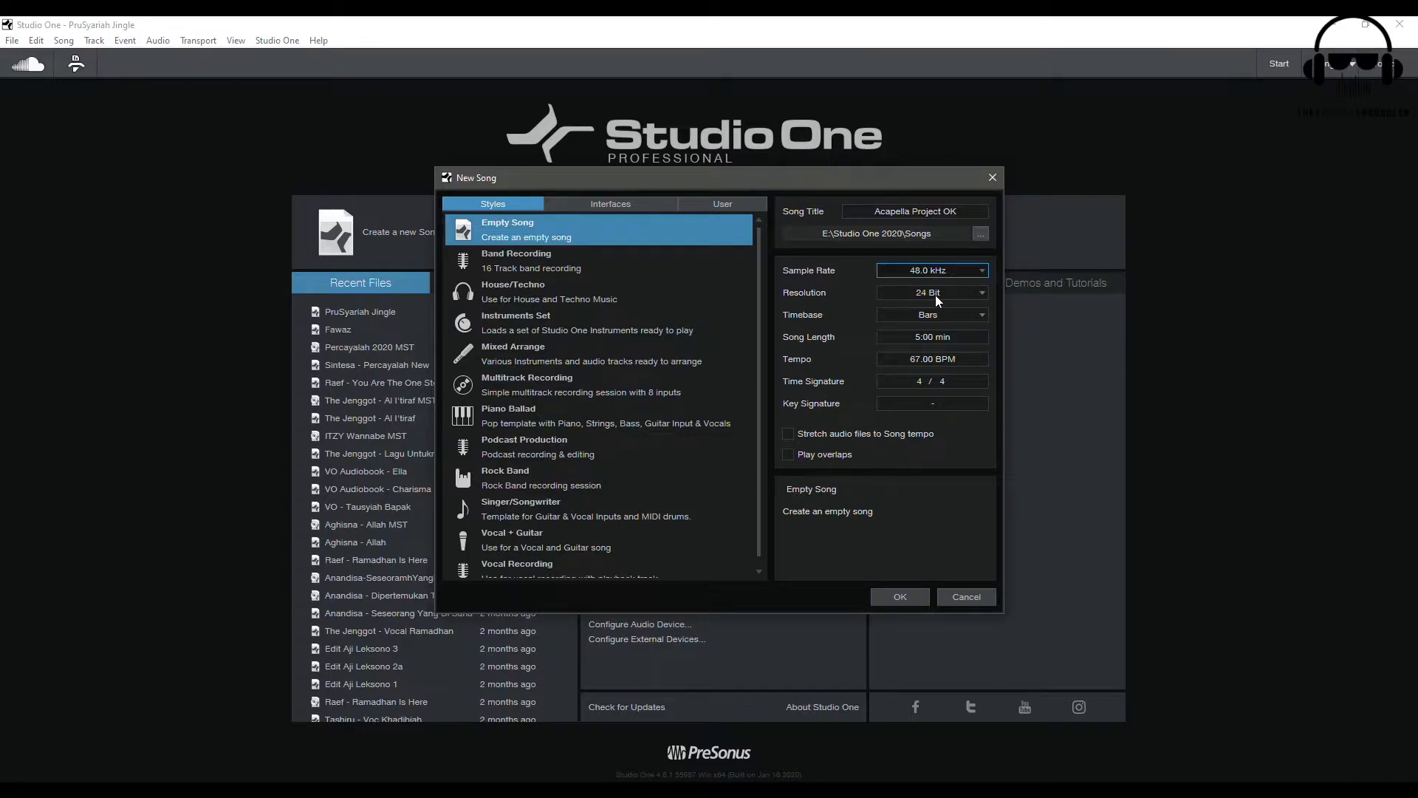
Set the resolution to 24 Bit, leave stretching audio files to song tempo off, and create the song
left_click(937, 295)
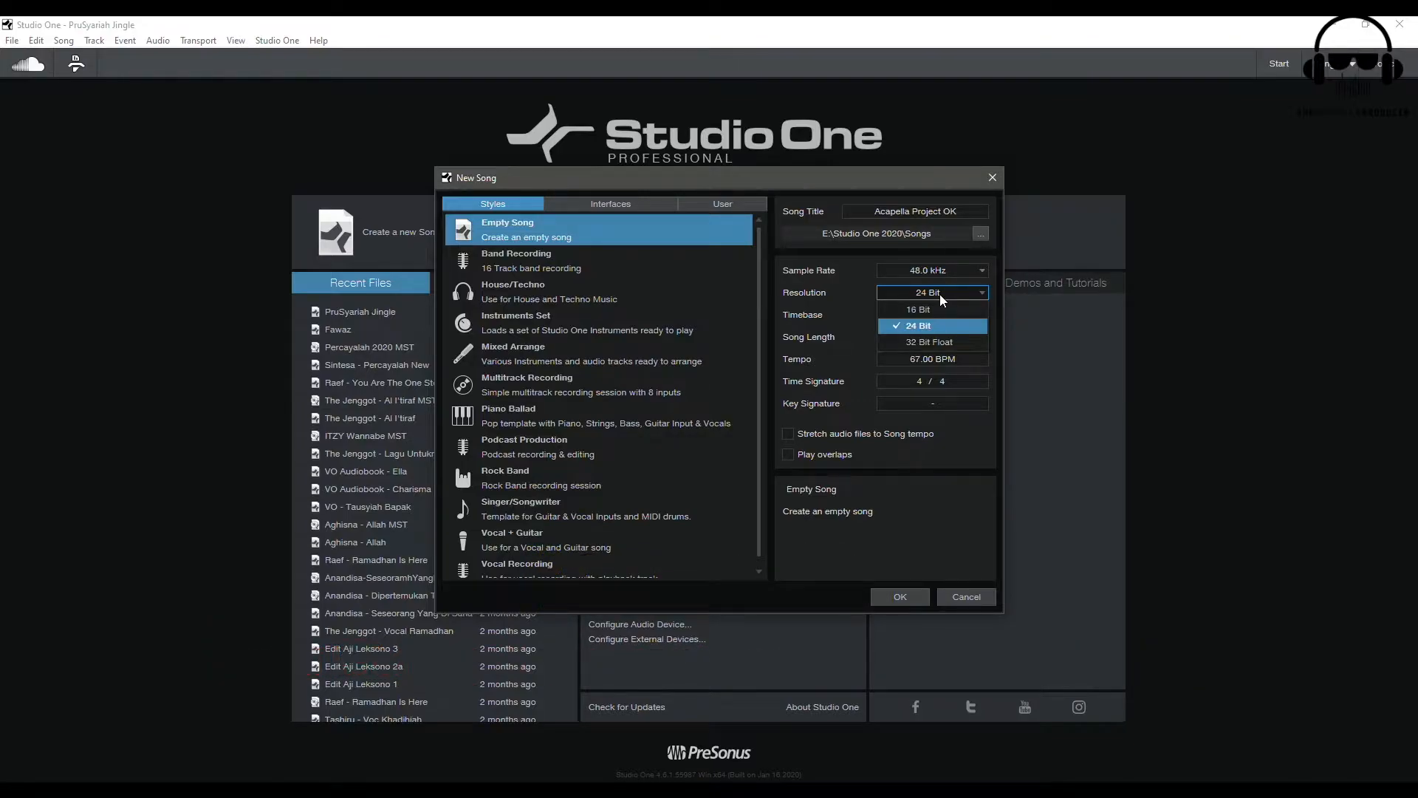
left_click(974, 330)
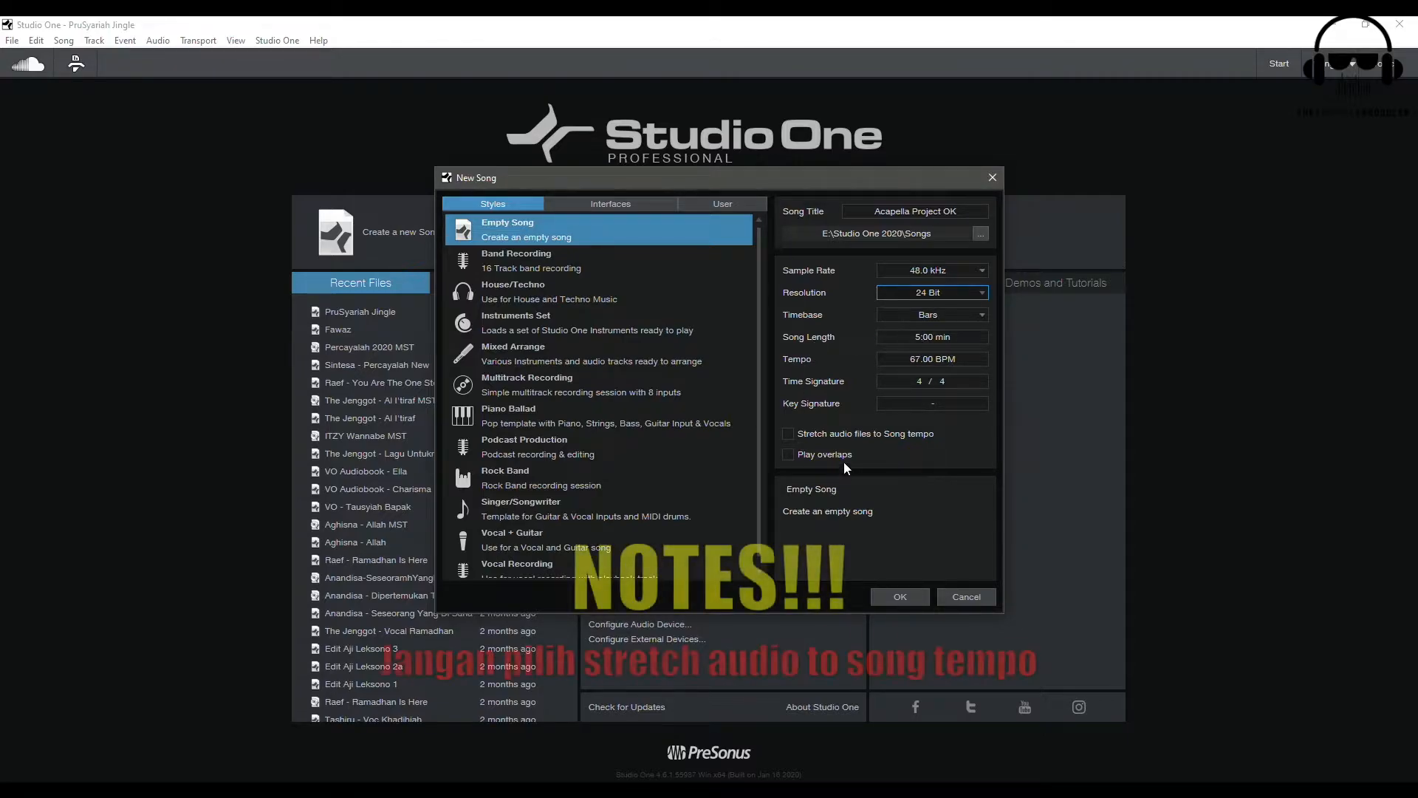
left_click(788, 433)
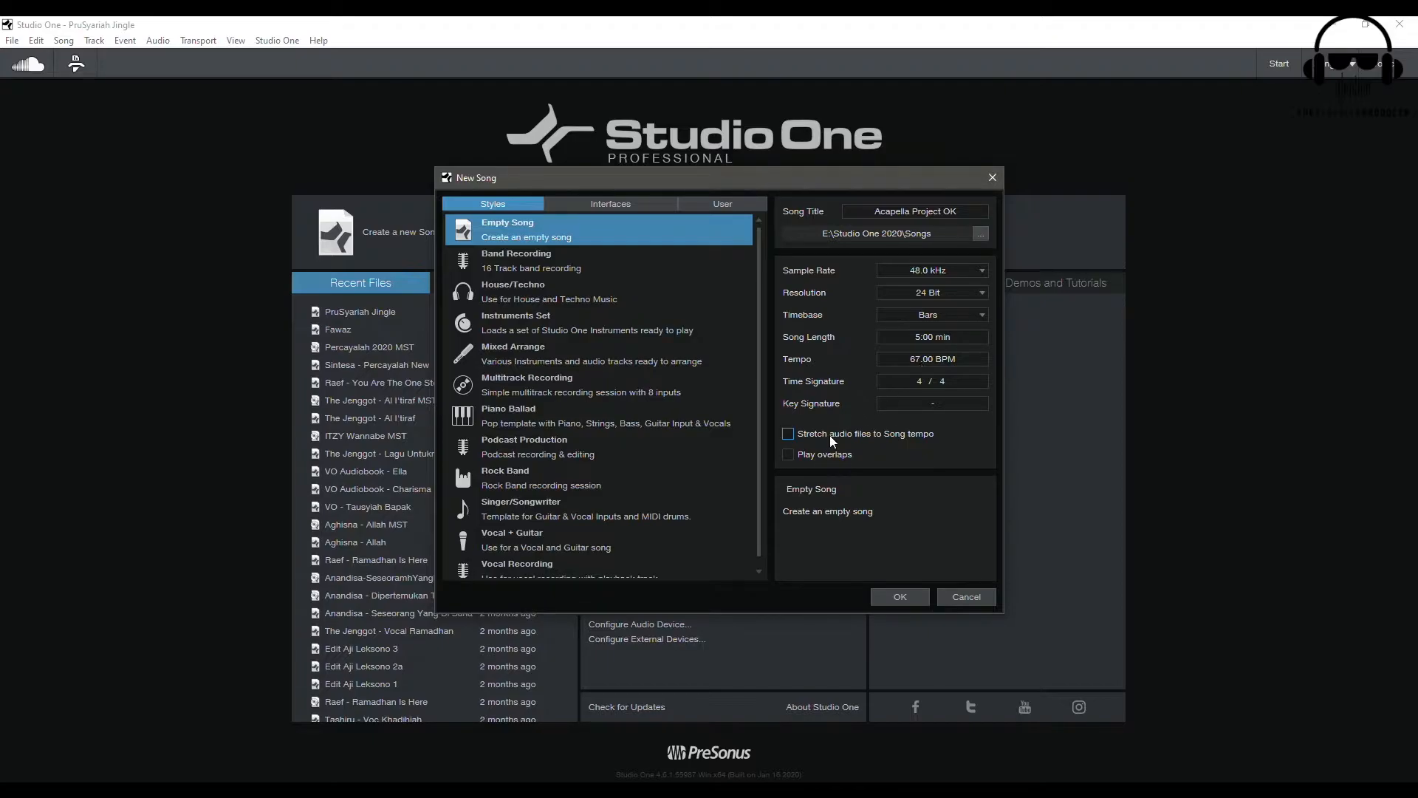
left_click(920, 601)
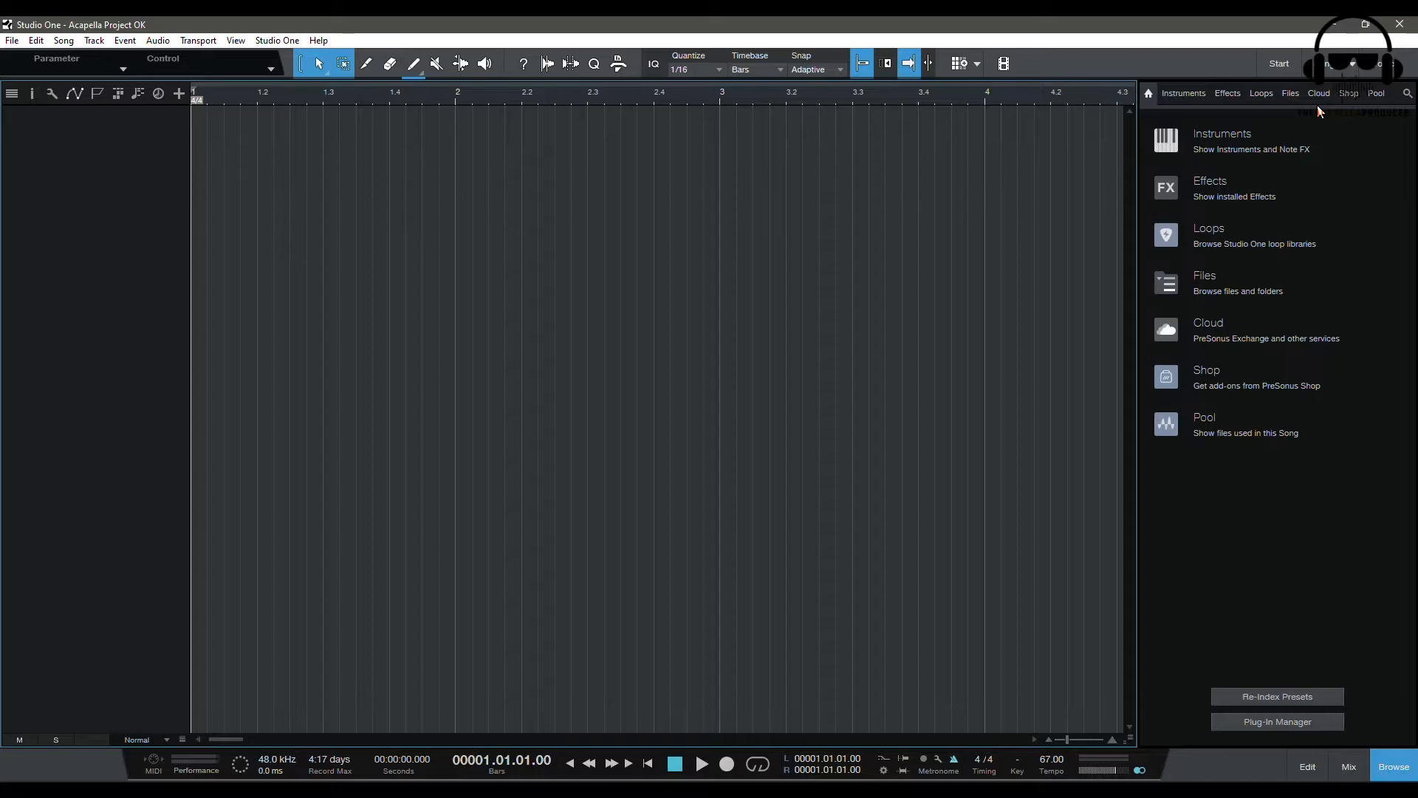
Switch to the open PruSyariah Jingle song and enlarge the height of the HarmonyBufe3 track
left_click(1353, 65)
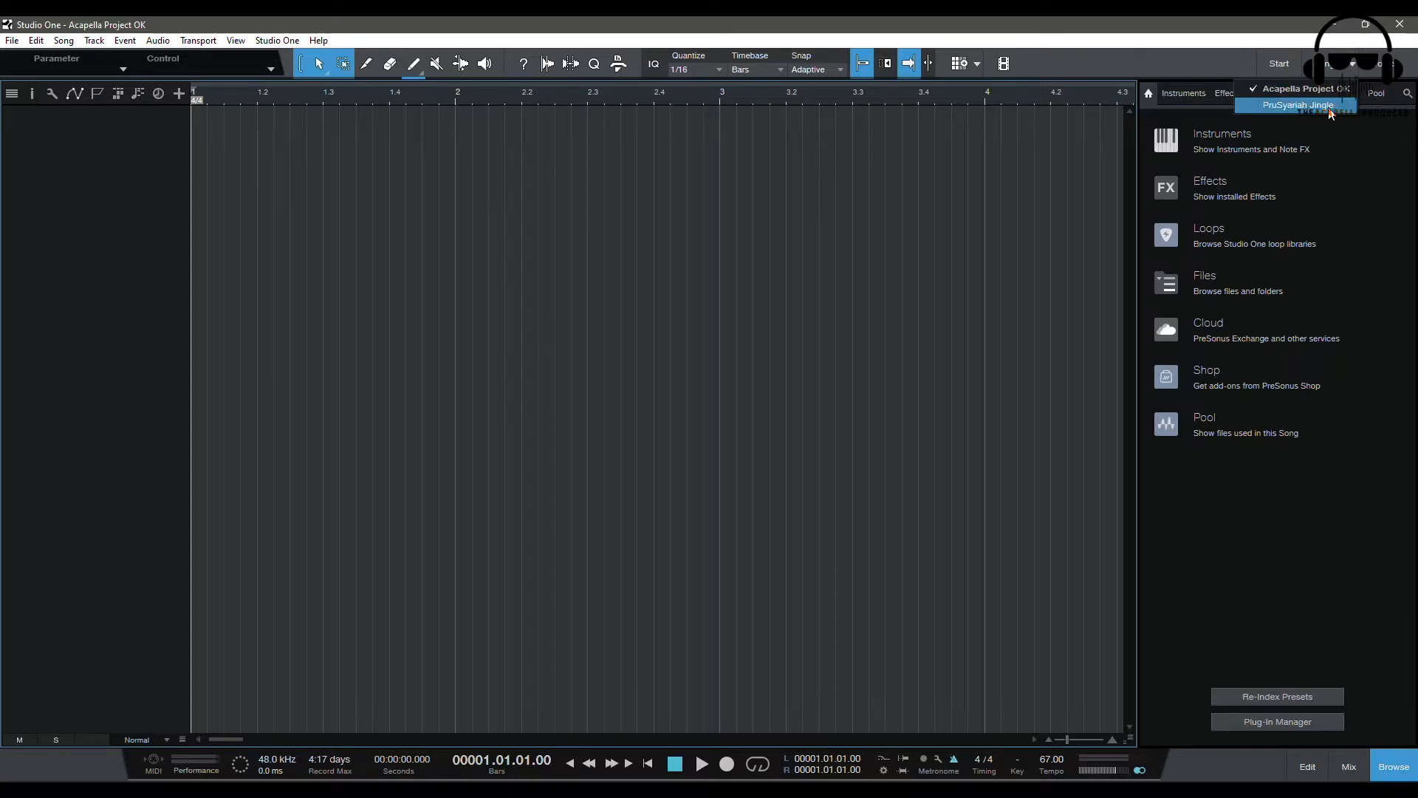
left_click(1298, 105)
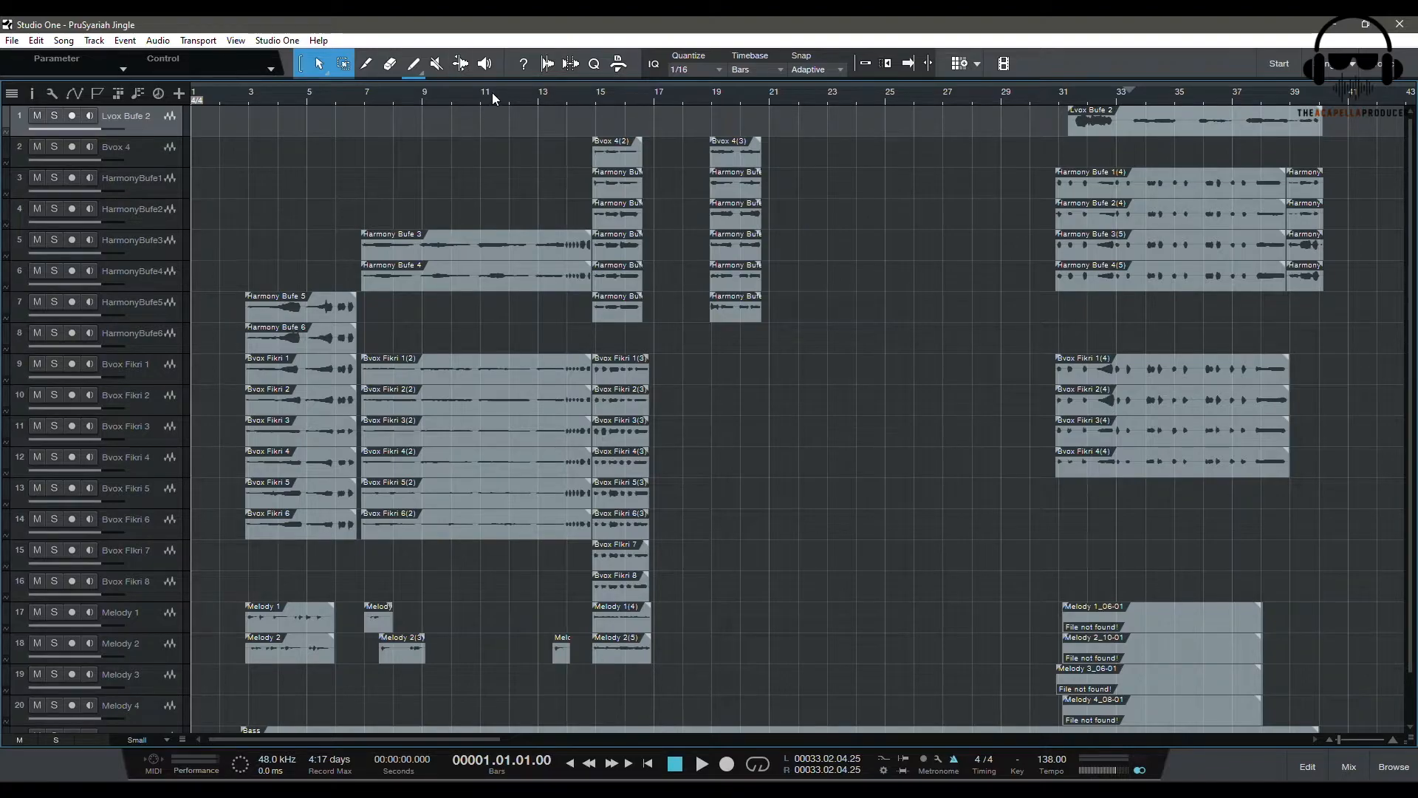
left_click_drag(492, 91, 484, 173)
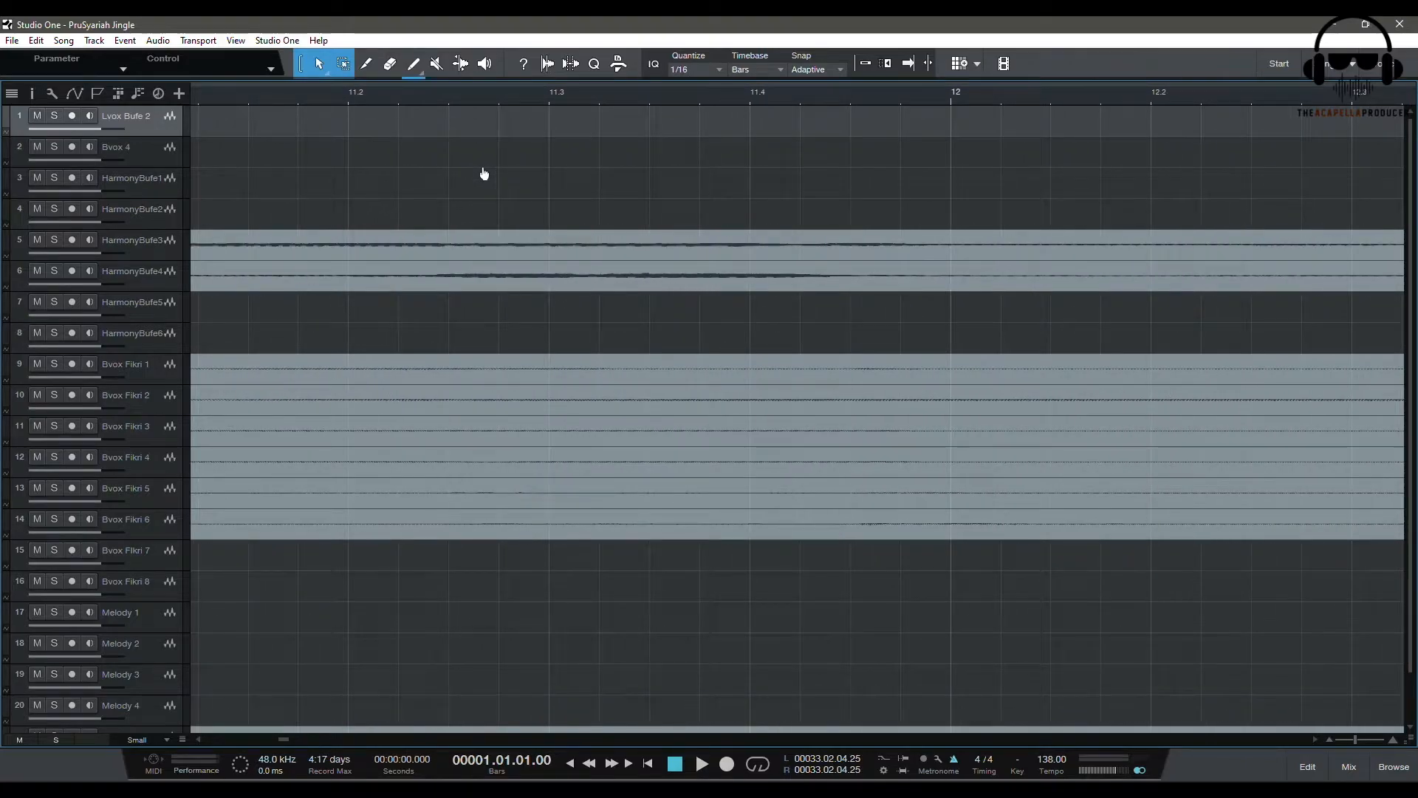
left_click_drag(155, 255, 169, 698)
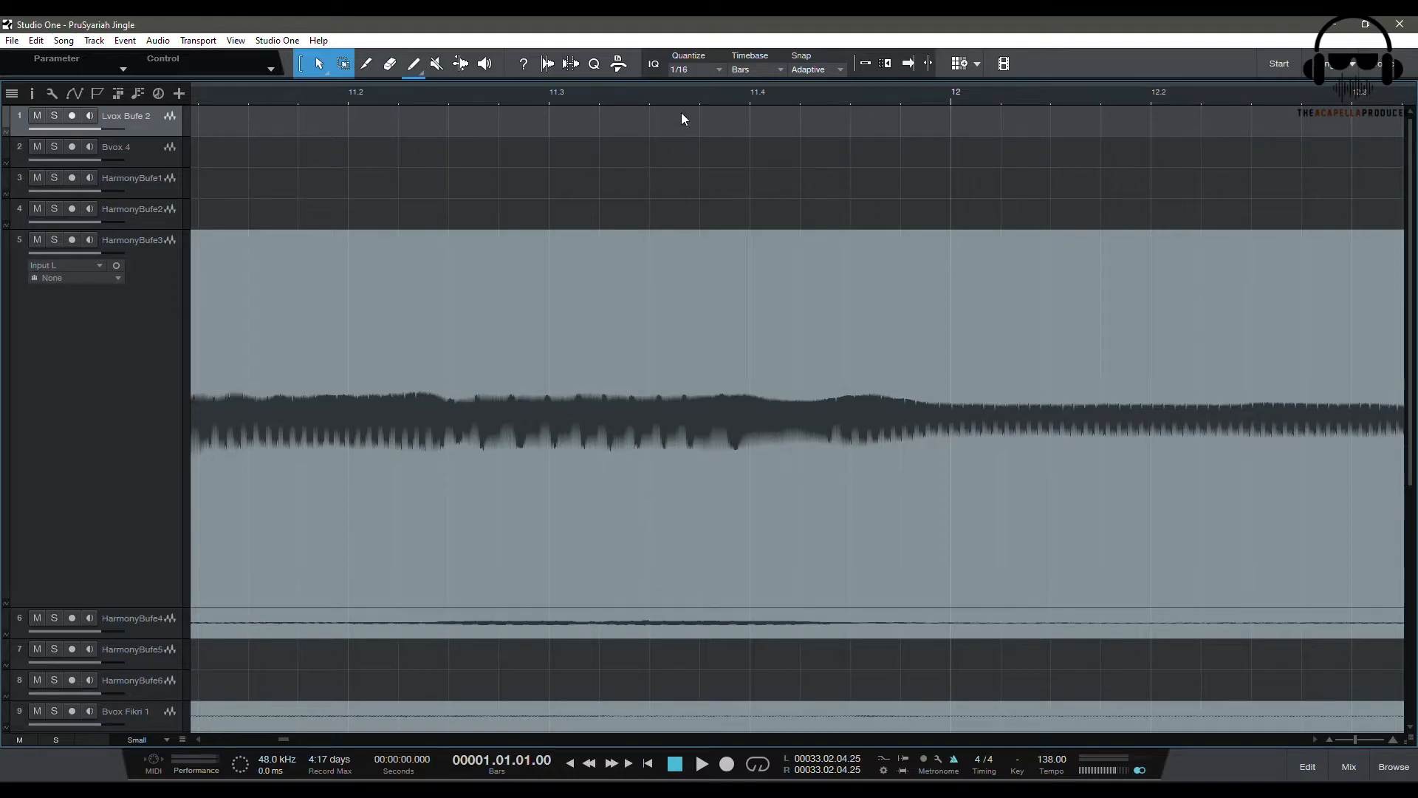
Examine the HarmonyBufe3 waveform down to its individual samples, and return to the Acapella Project OK song
left_click_drag(690, 95, 698, 223)
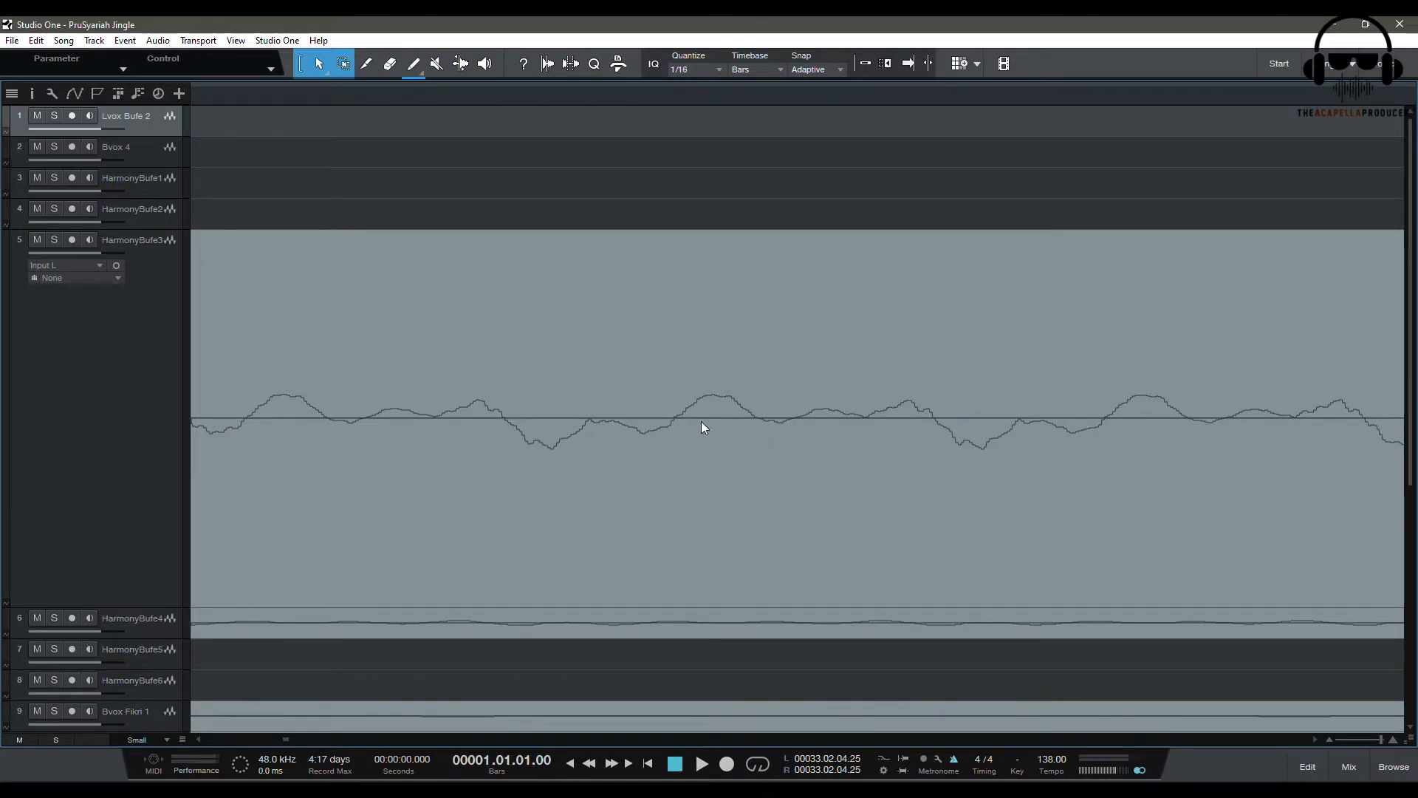
left_click_drag(569, 424, 568, 424)
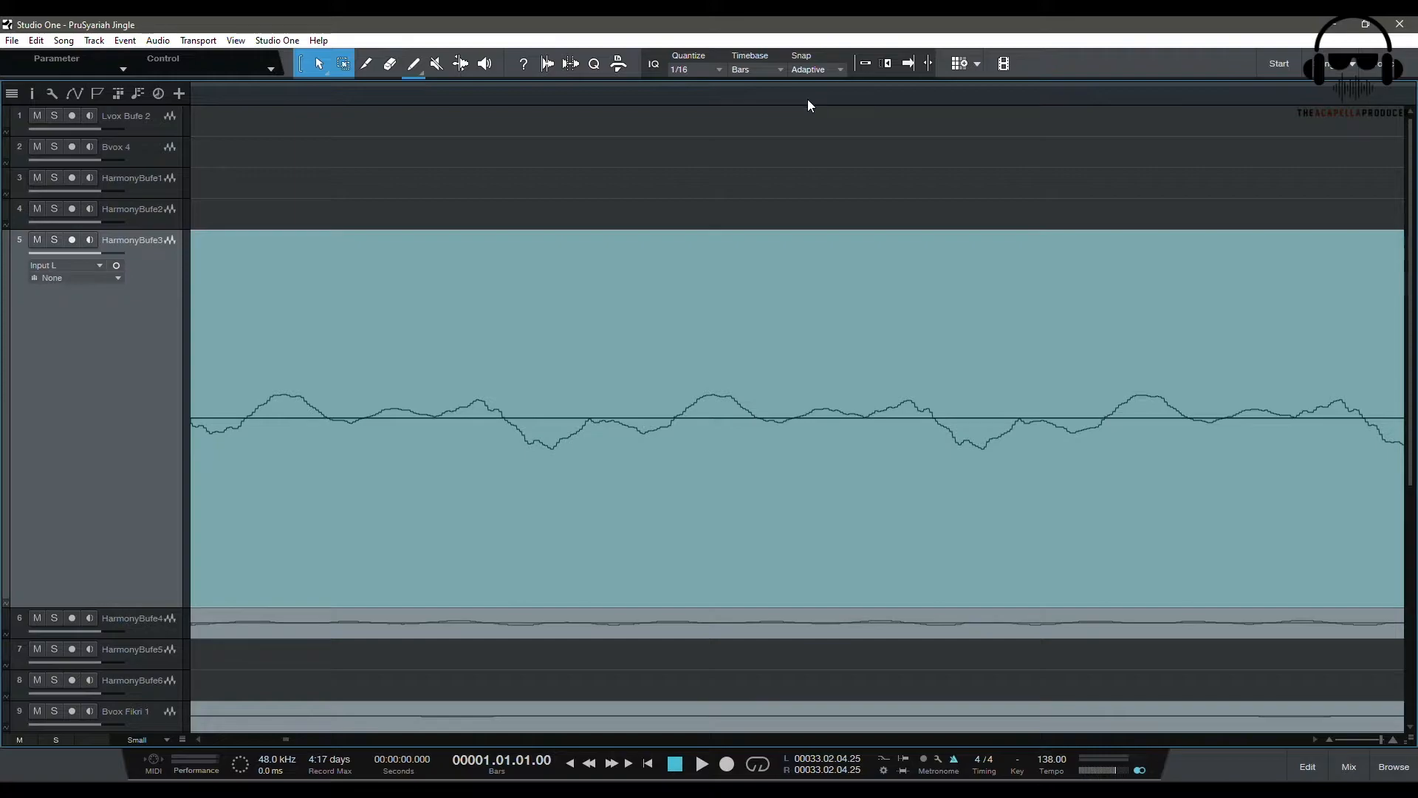
scroll(810, 111, "up", 3)
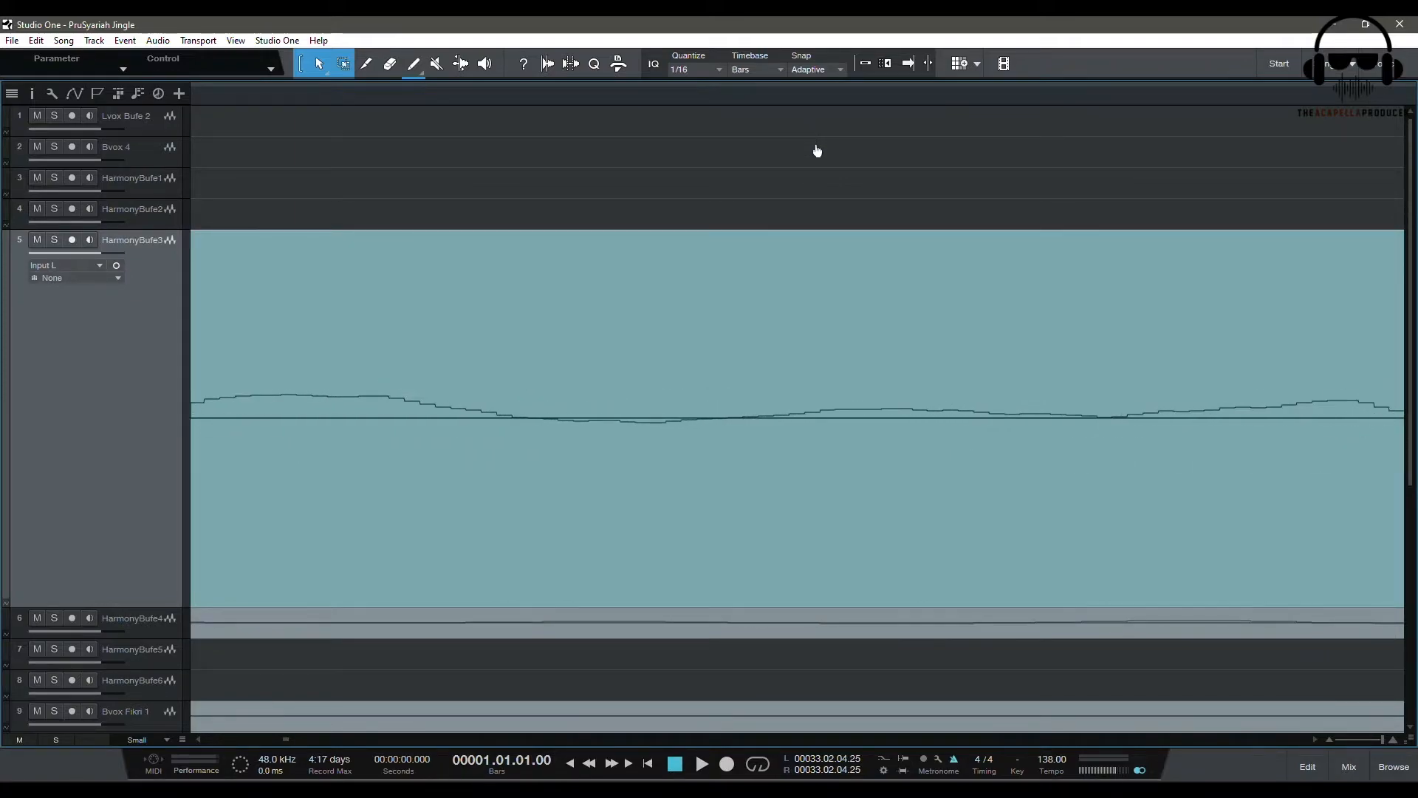
scroll(764, 526, "left", 3)
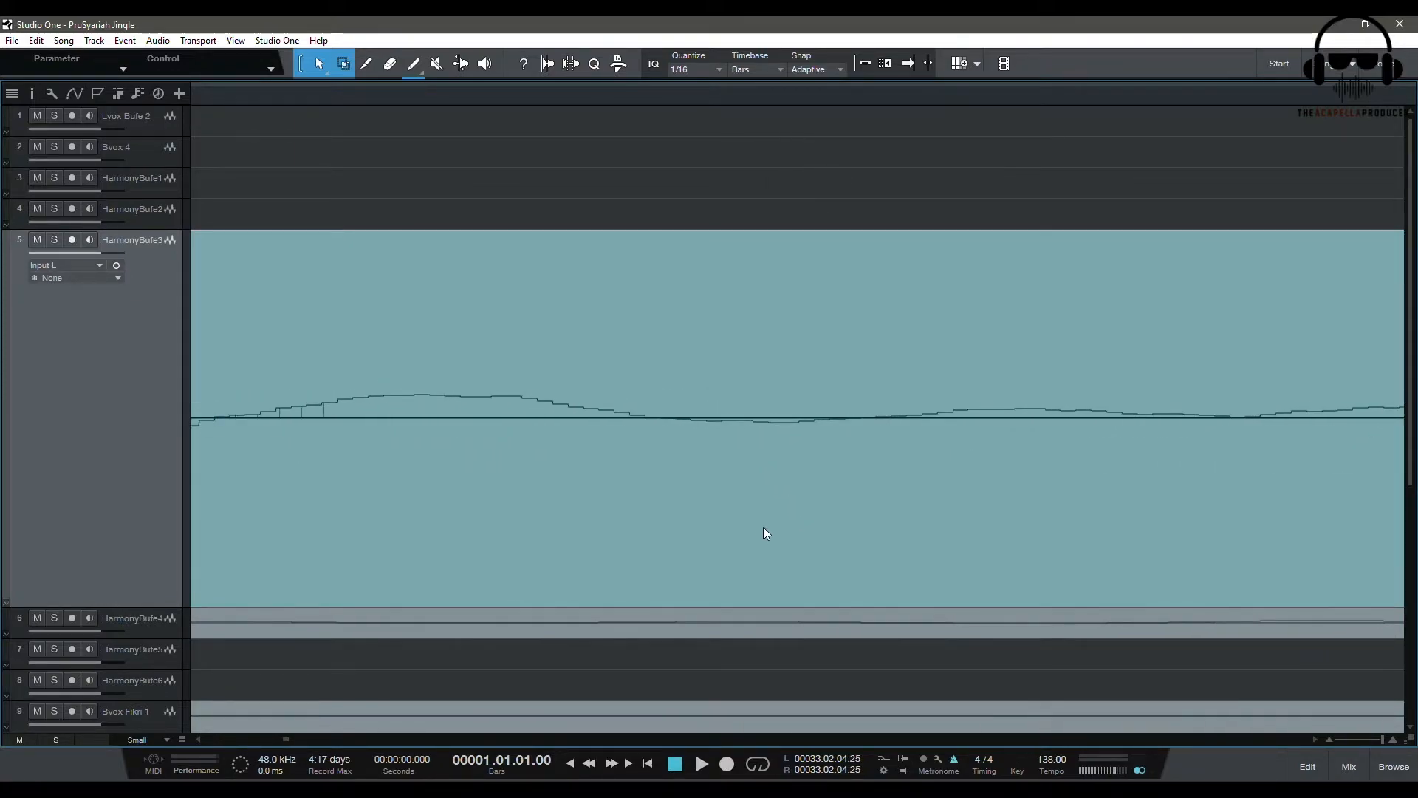
scroll(333, 480, "left", 3)
scroll(342, 494, "left", 3)
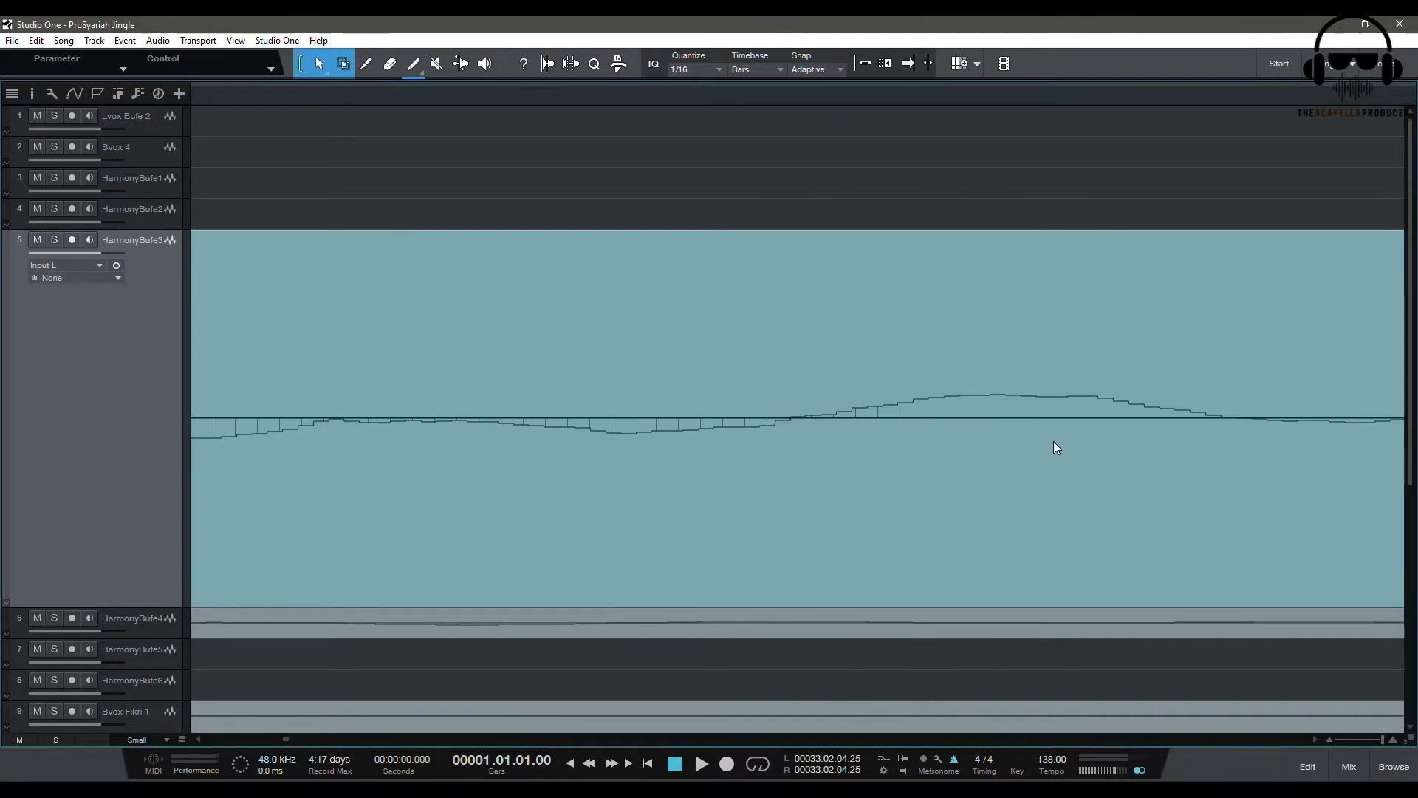
left_click_drag(866, 102, 867, 69)
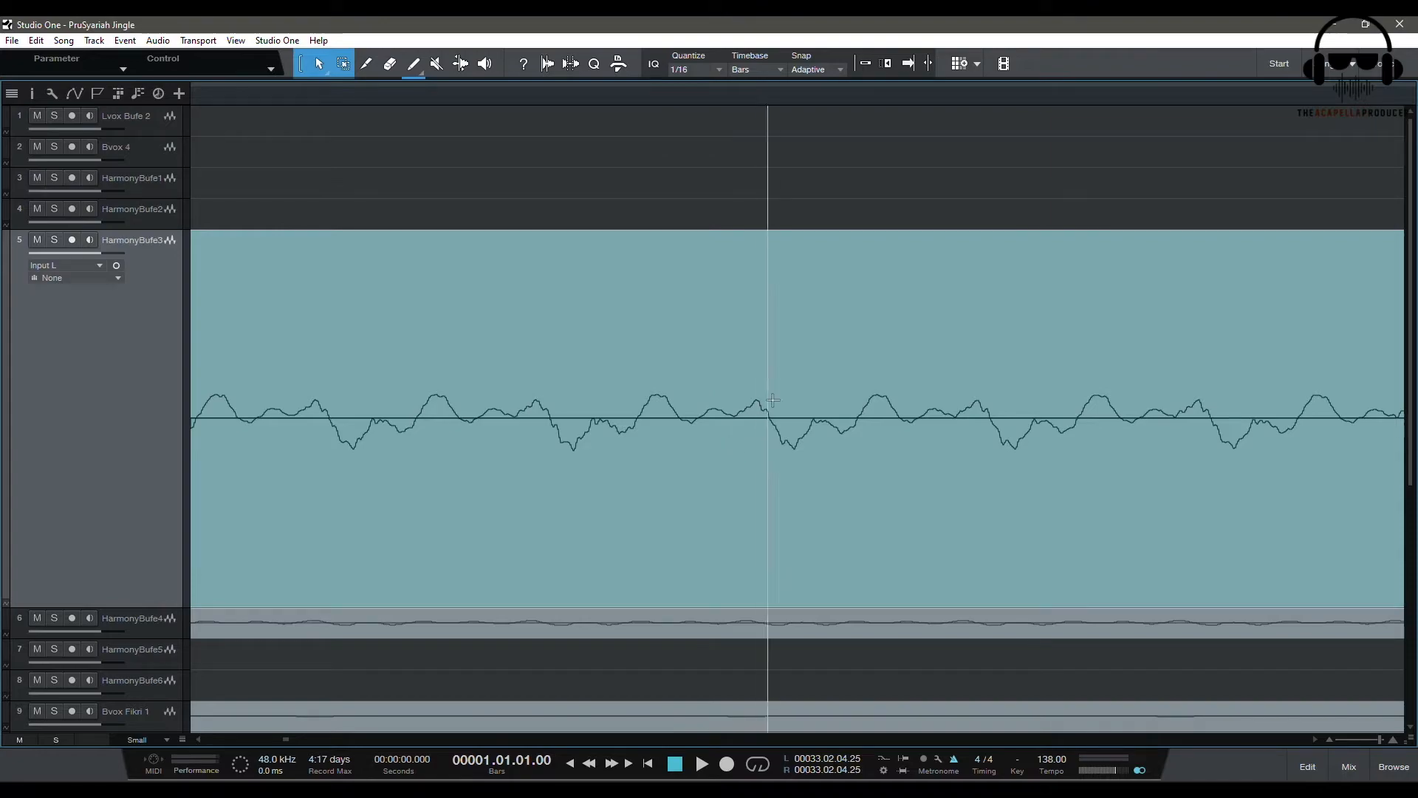
left_click_drag(865, 95, 923, 70)
left_click(813, 161)
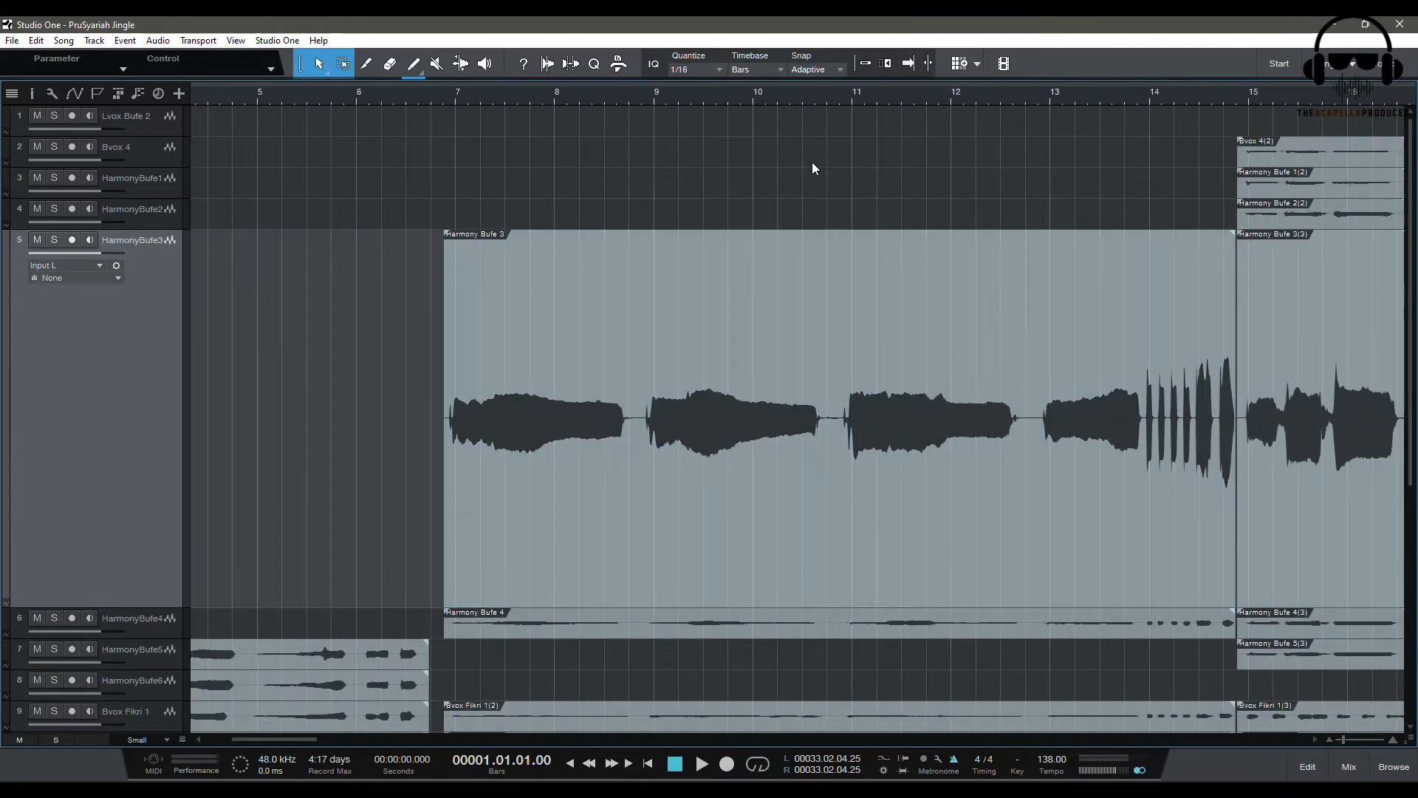
left_click(1354, 67)
left_click(1329, 107)
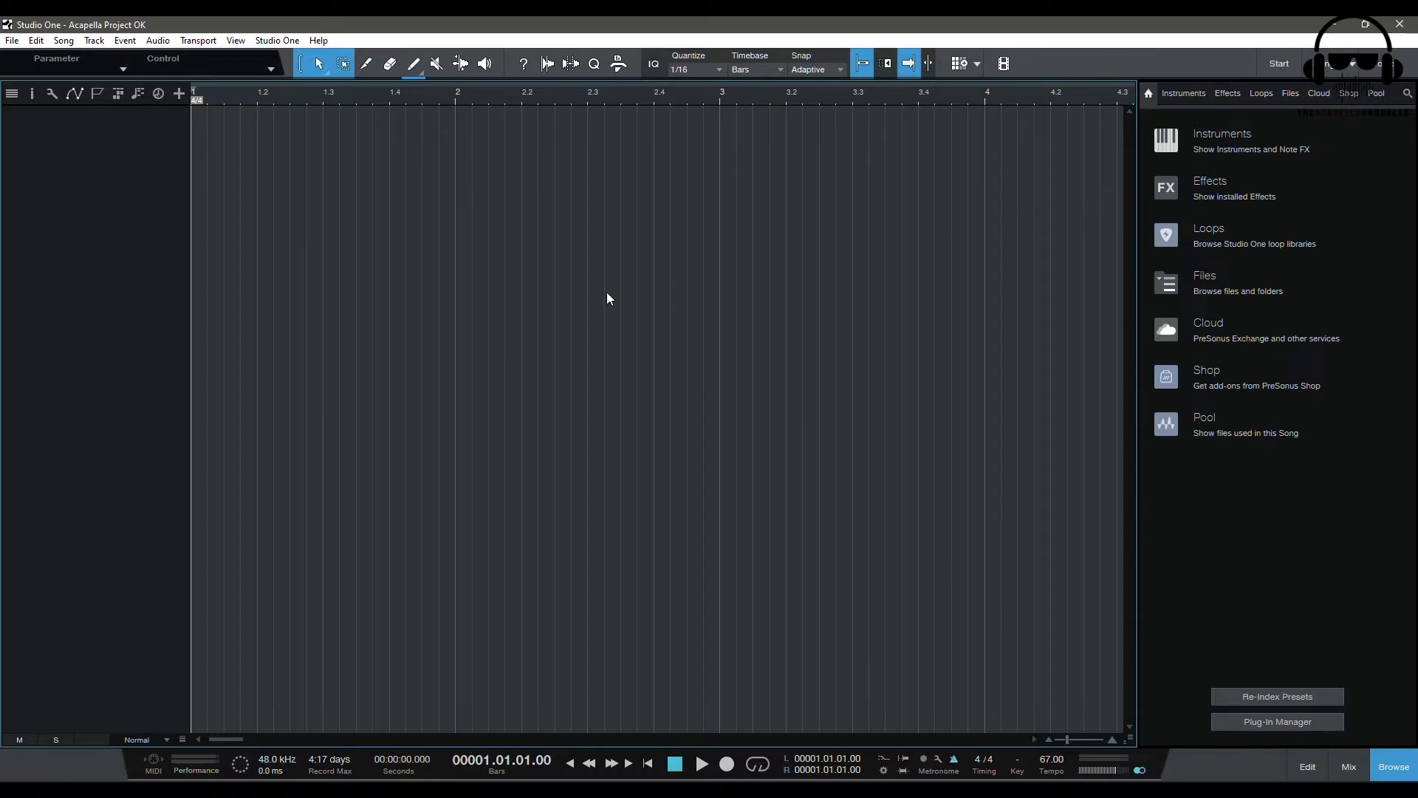
Switch to the PruSyariah Jingle song, play it from just before bar 7, and stop playback
left_click(1353, 68)
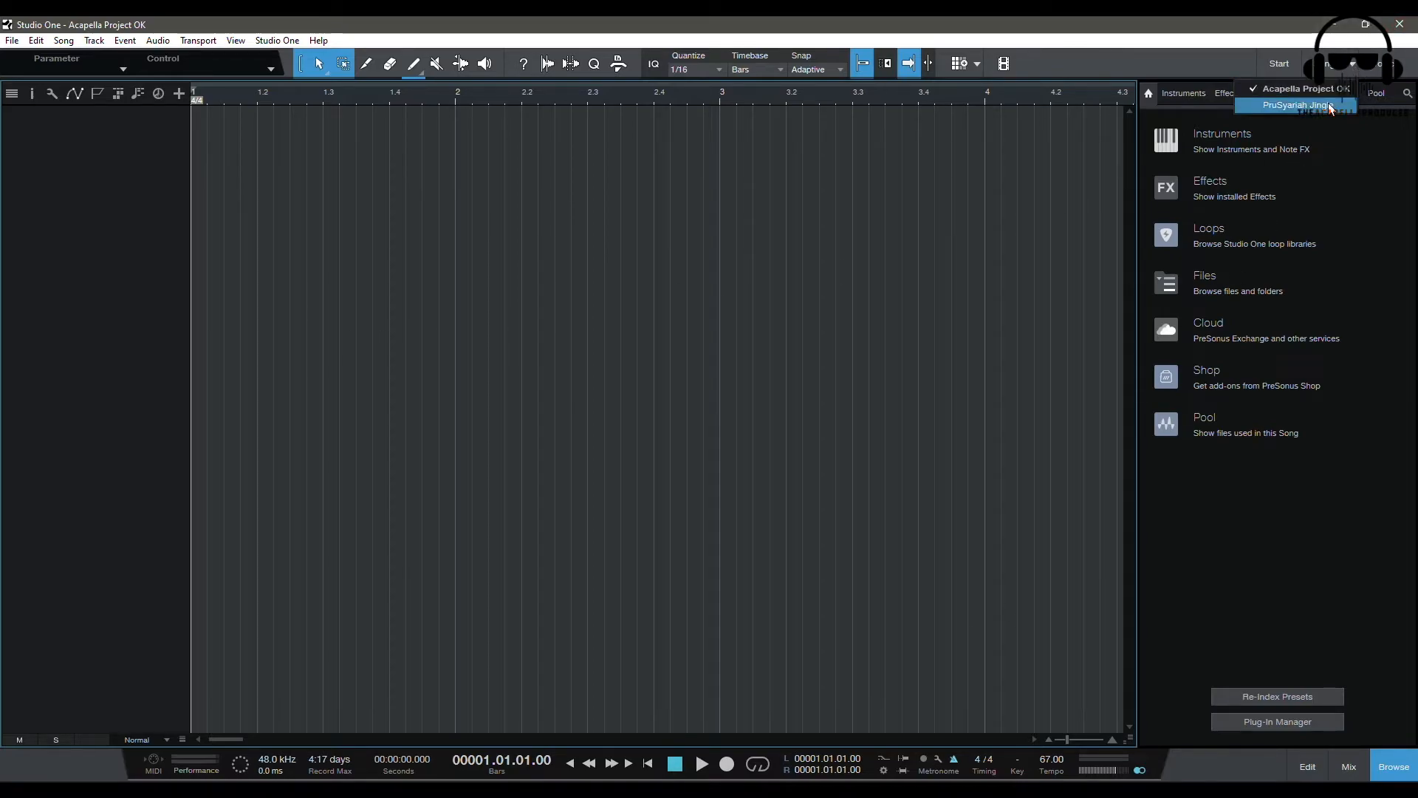
left_click(1299, 107)
left_click(441, 100)
key("space")
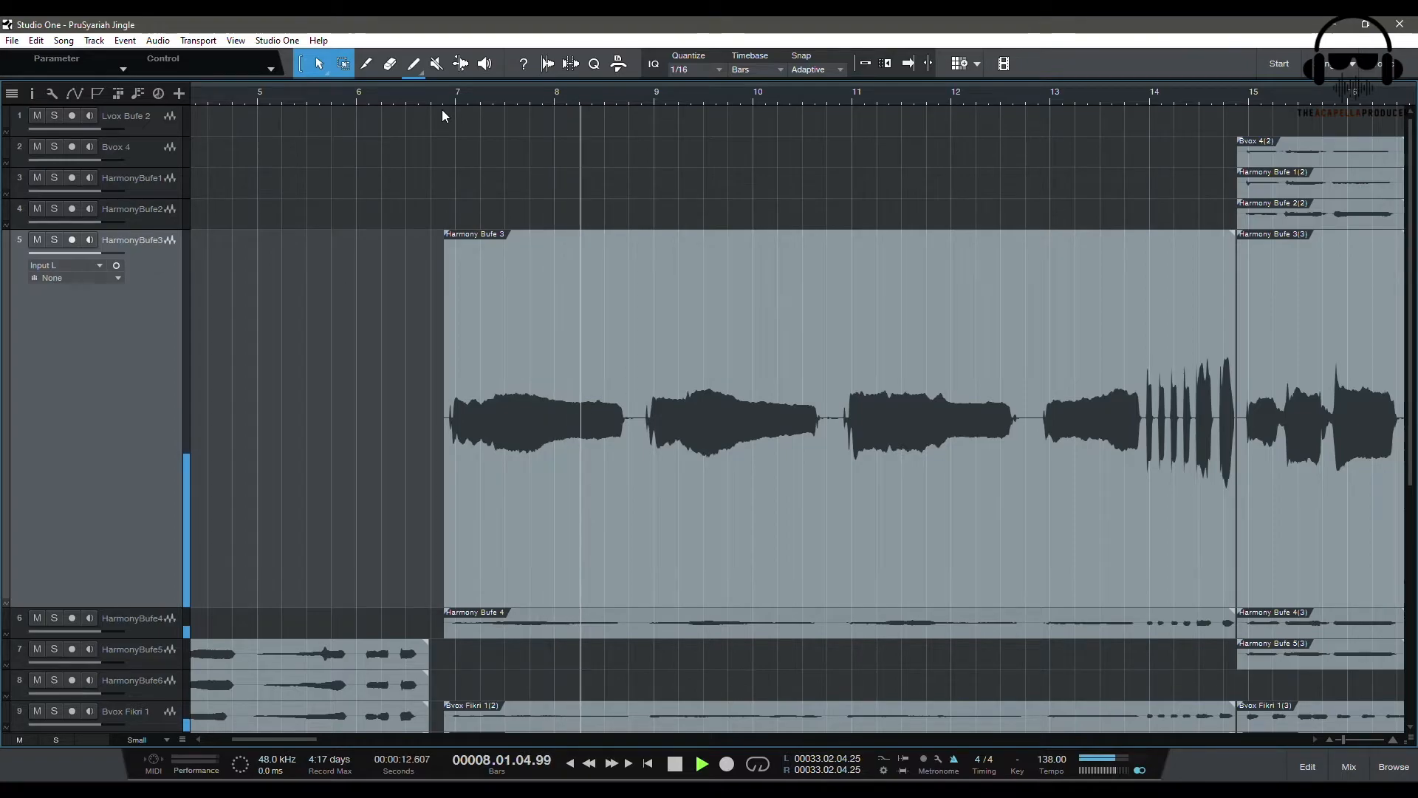
key("space")
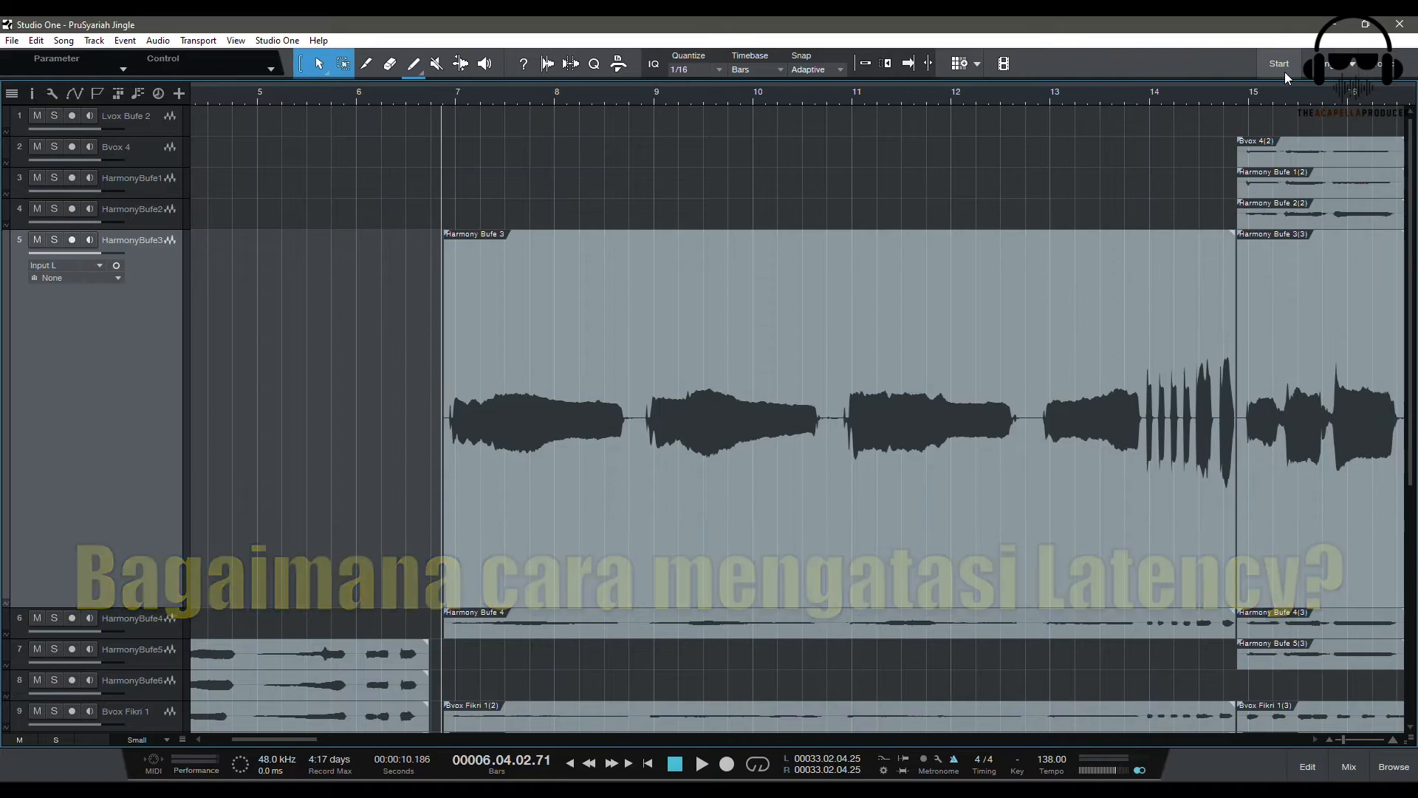
Open the audio device options from the start page and set the device block size to 128 samples
left_click(1283, 72)
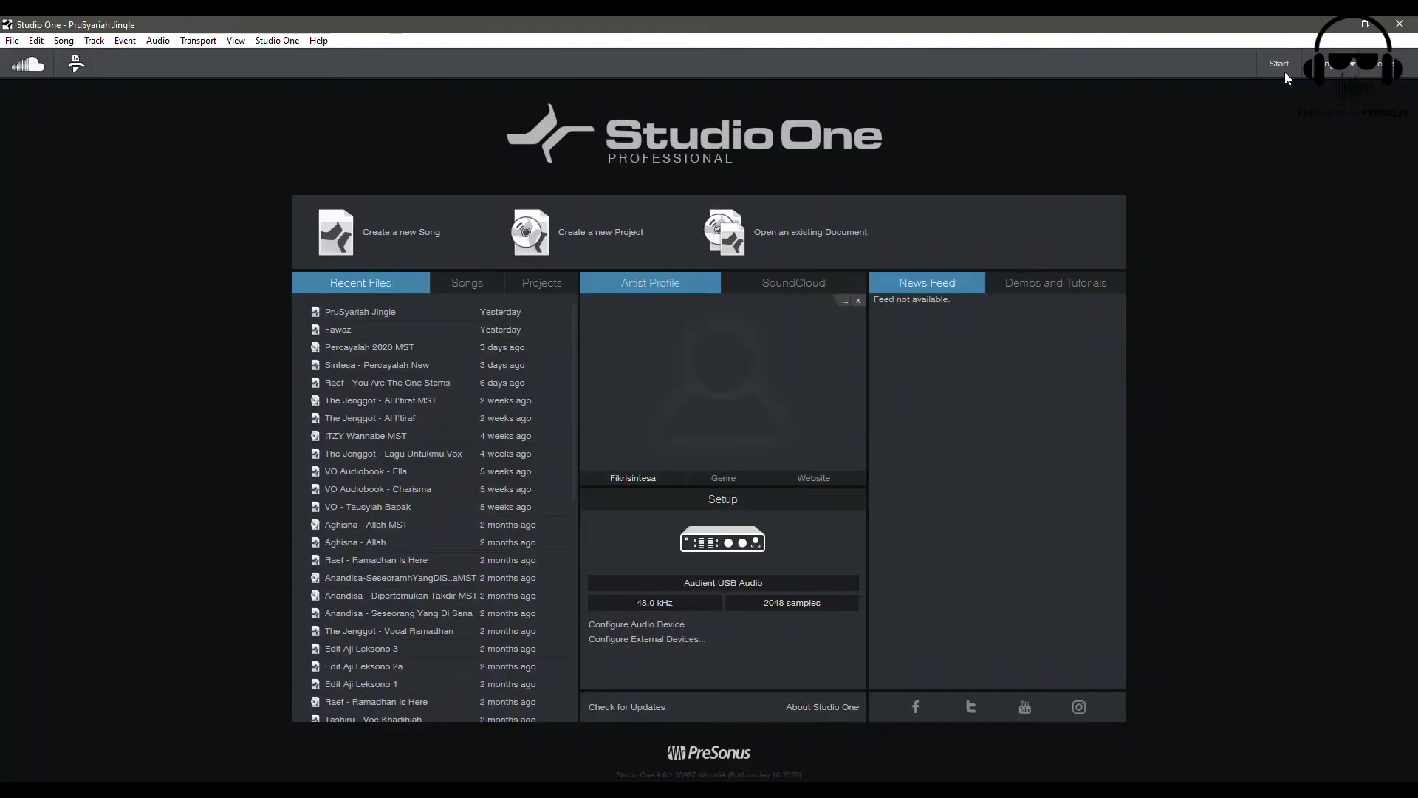
left_click(746, 550)
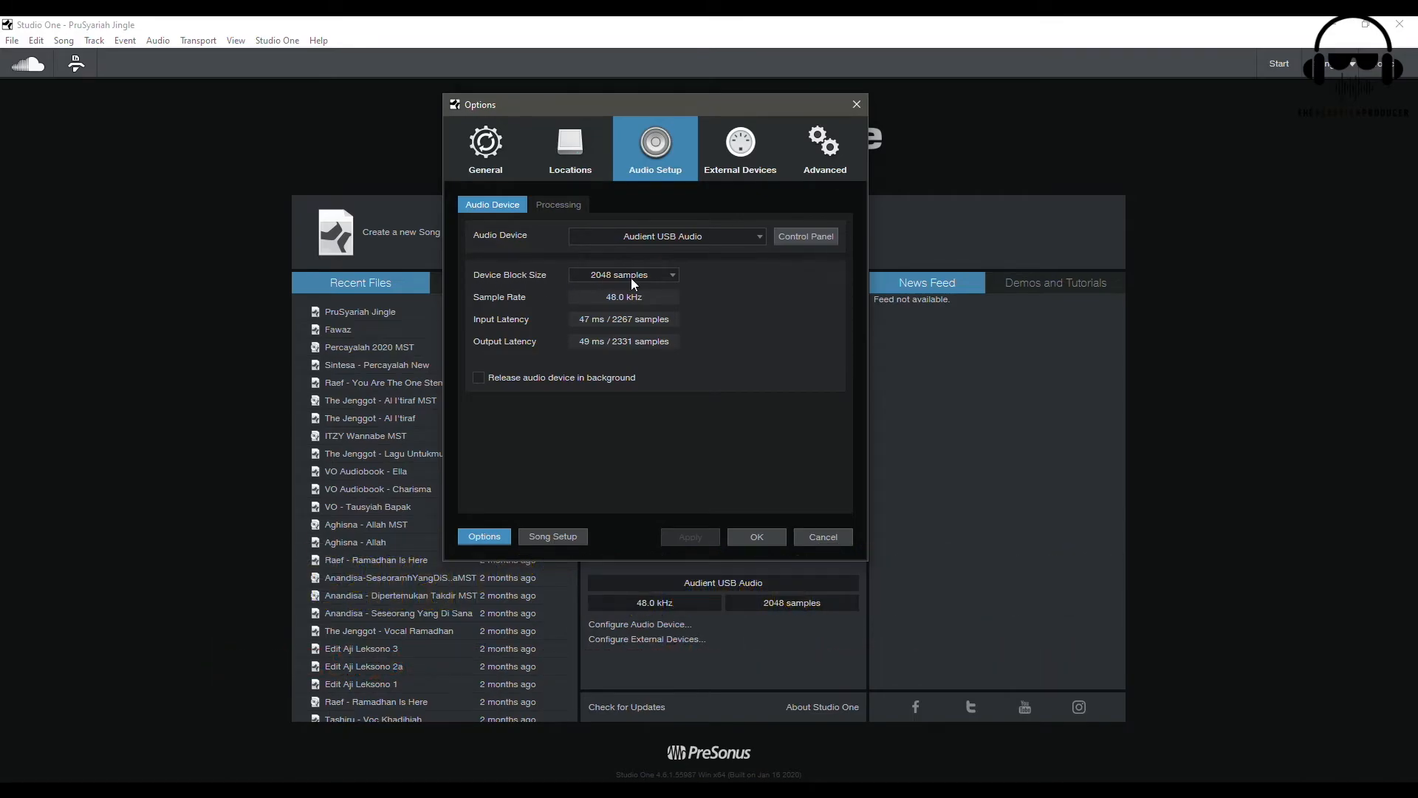
left_click(673, 276)
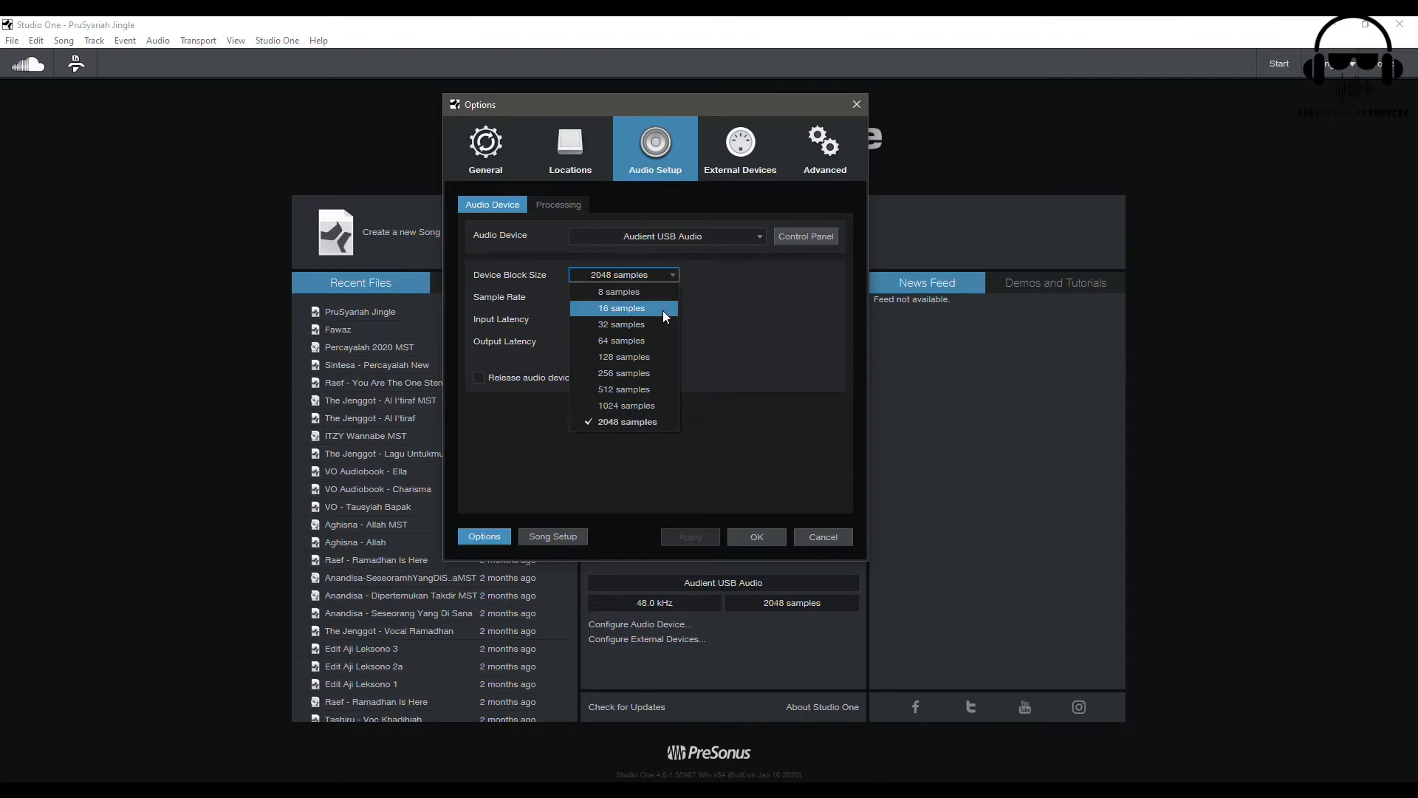
left_click(660, 358)
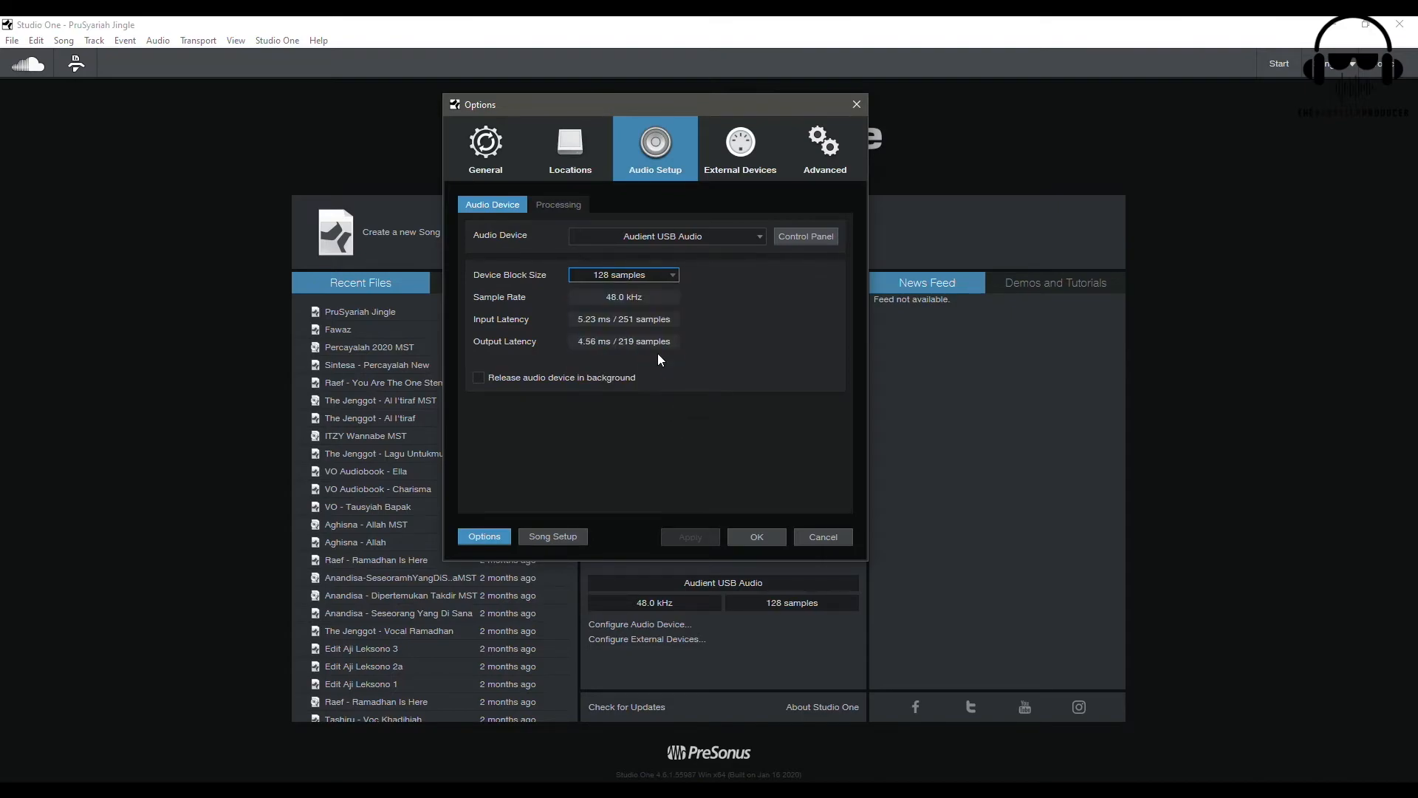
Compare latencies by setting the device block size to 2048 samples and back to 128 samples
left_click(668, 277)
left_click(650, 420)
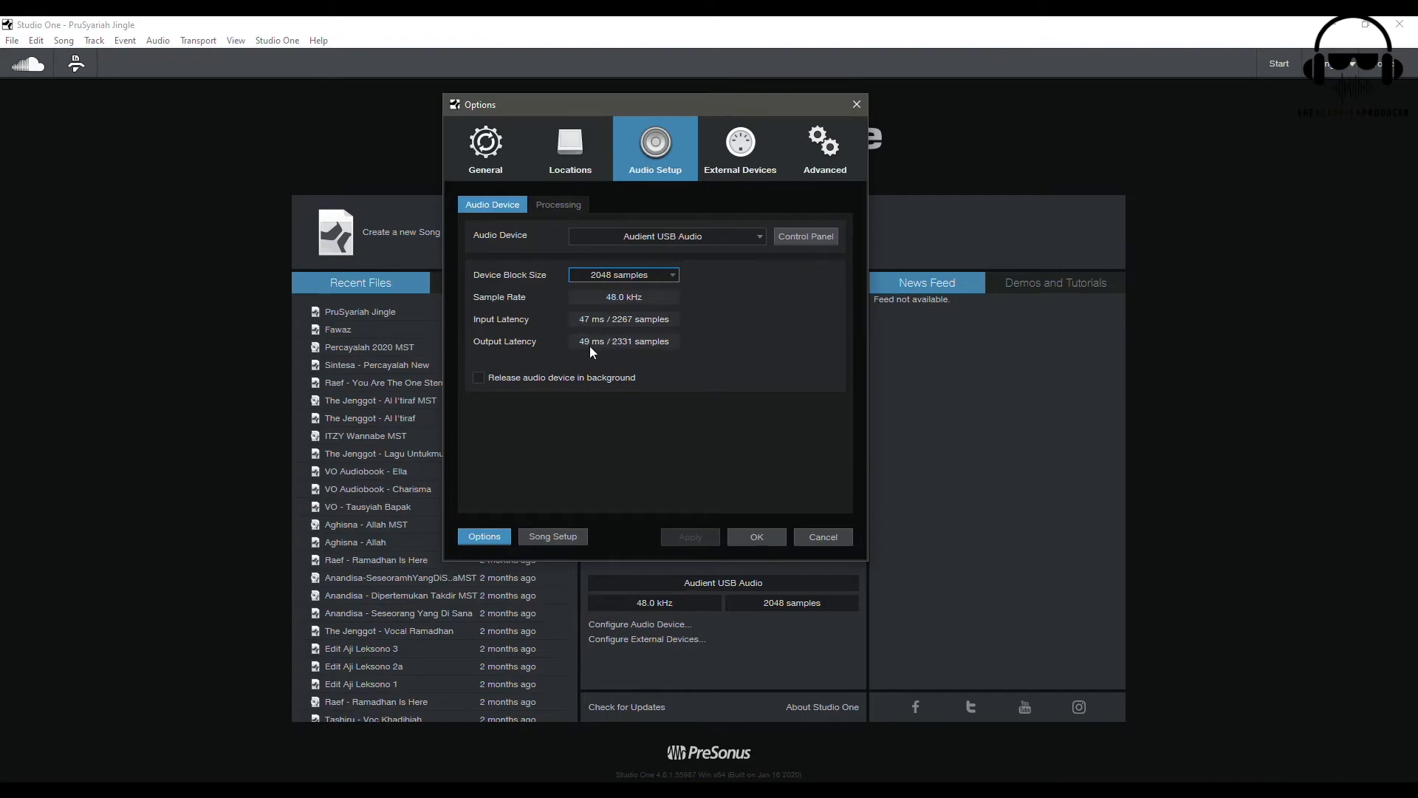
left_click(675, 274)
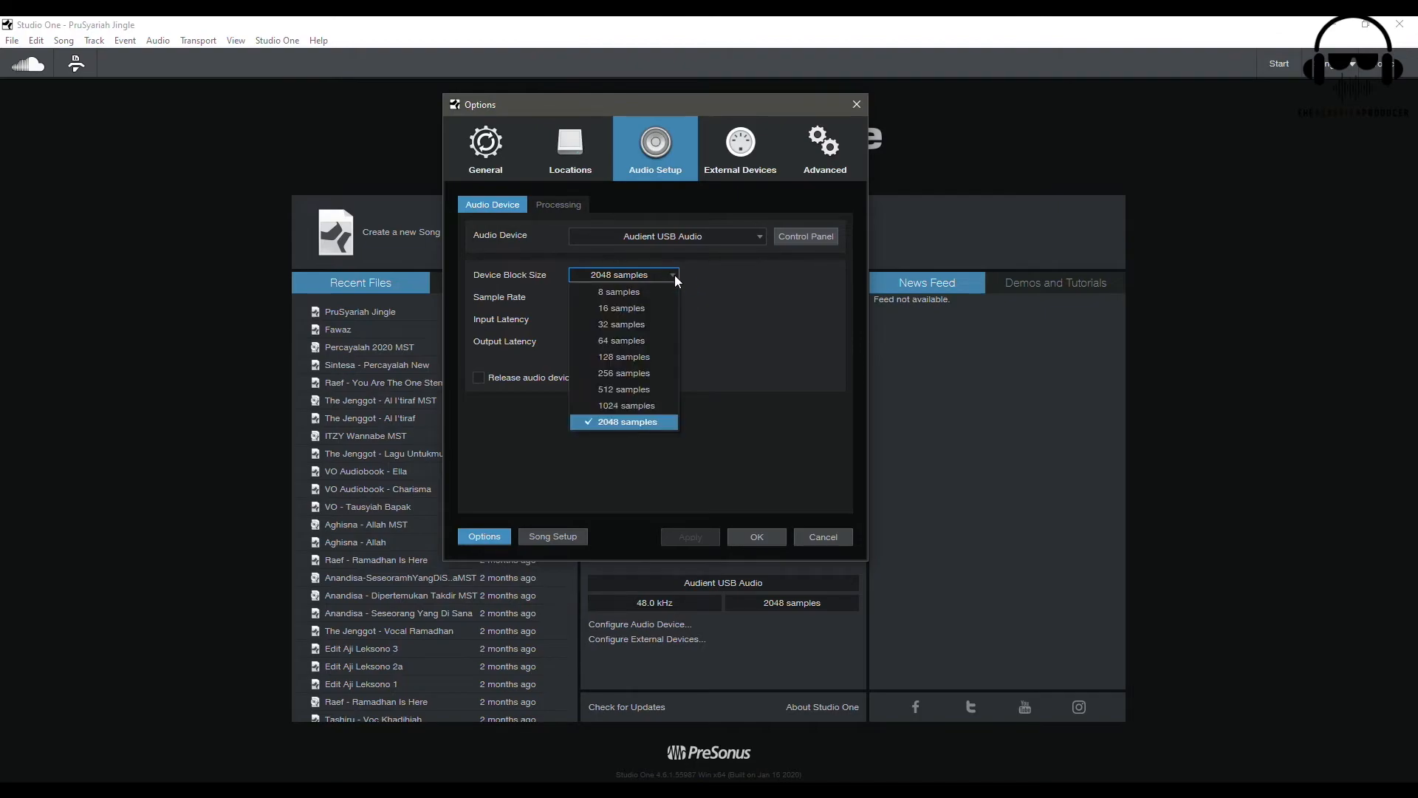
left_click(666, 328)
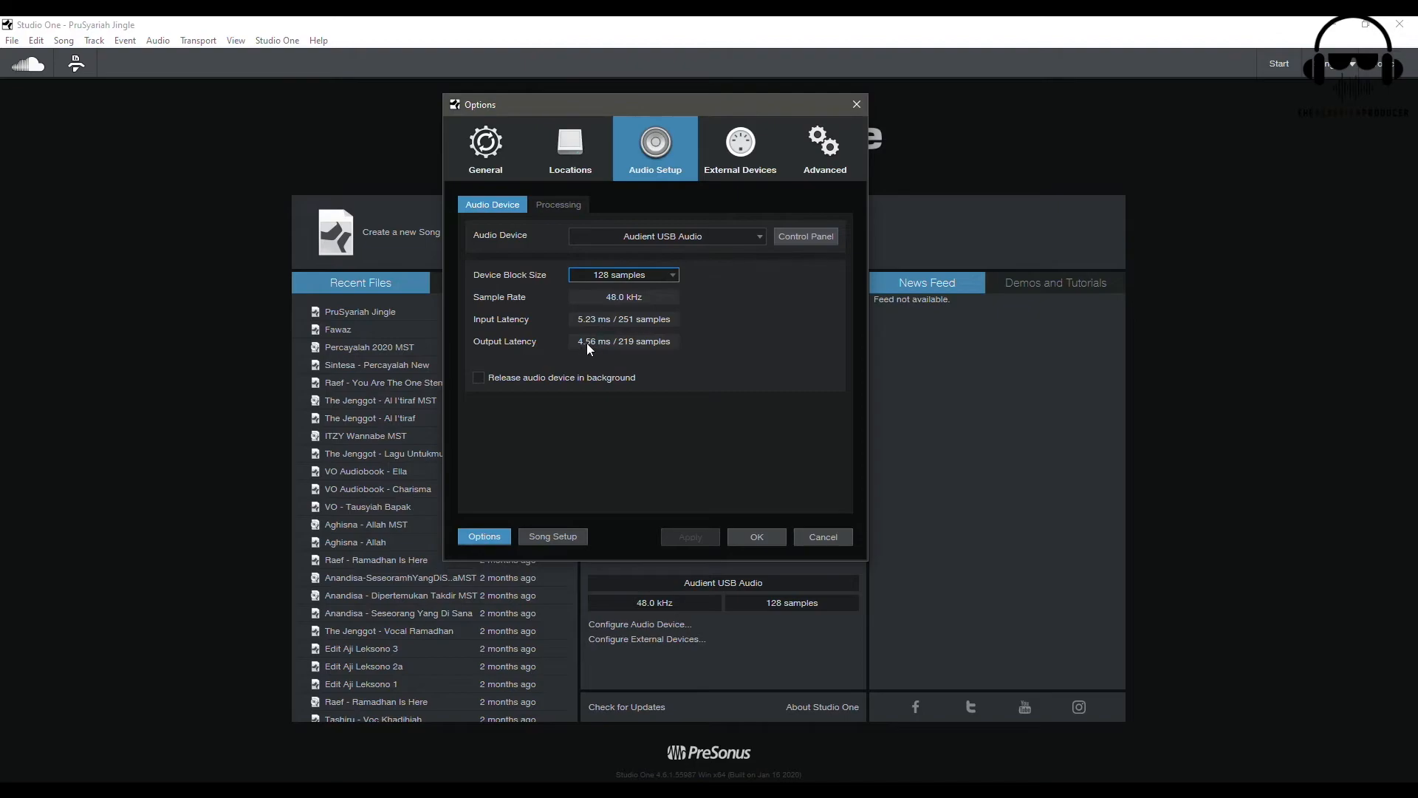
Try a device block size of 64 samples, and return it to 128 samples
left_click(673, 276)
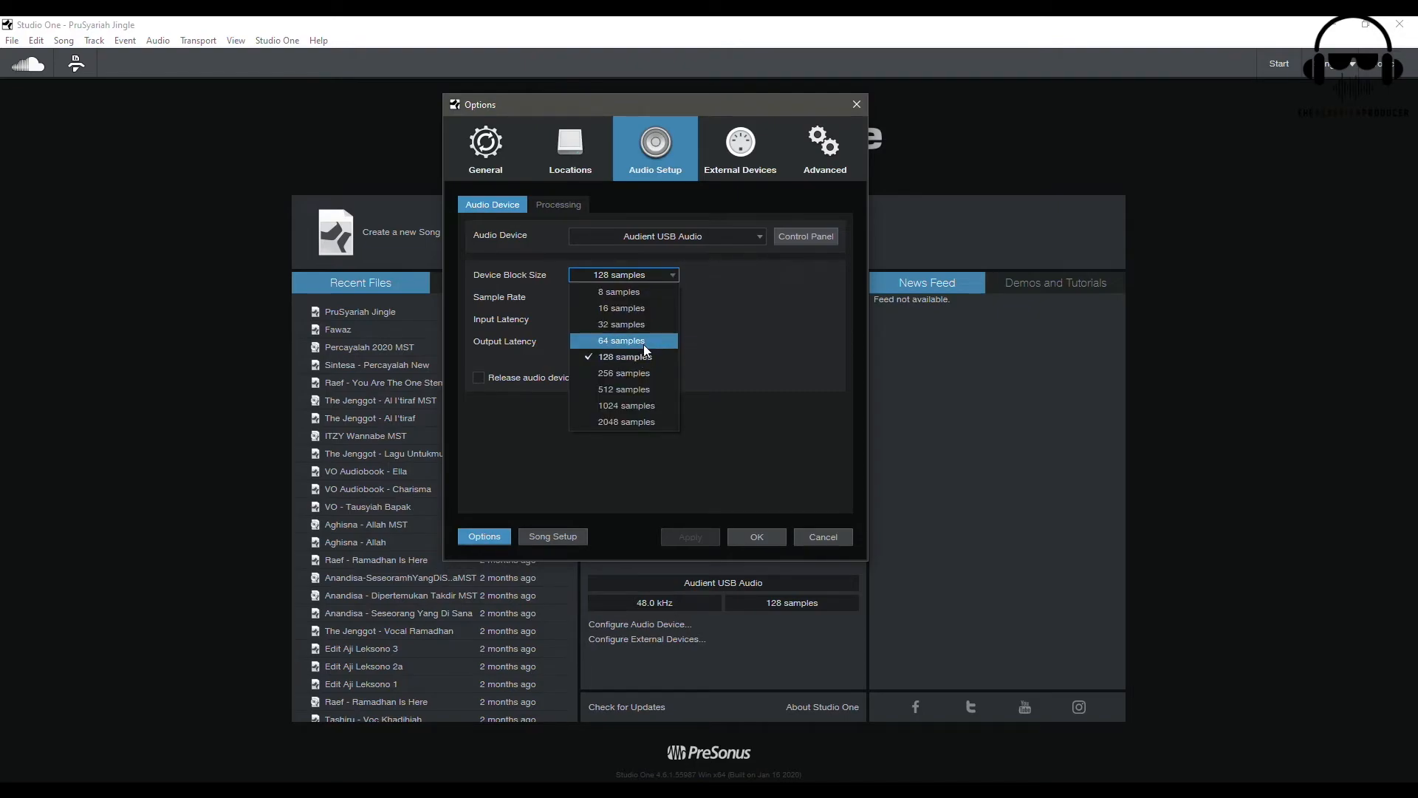
left_click(646, 339)
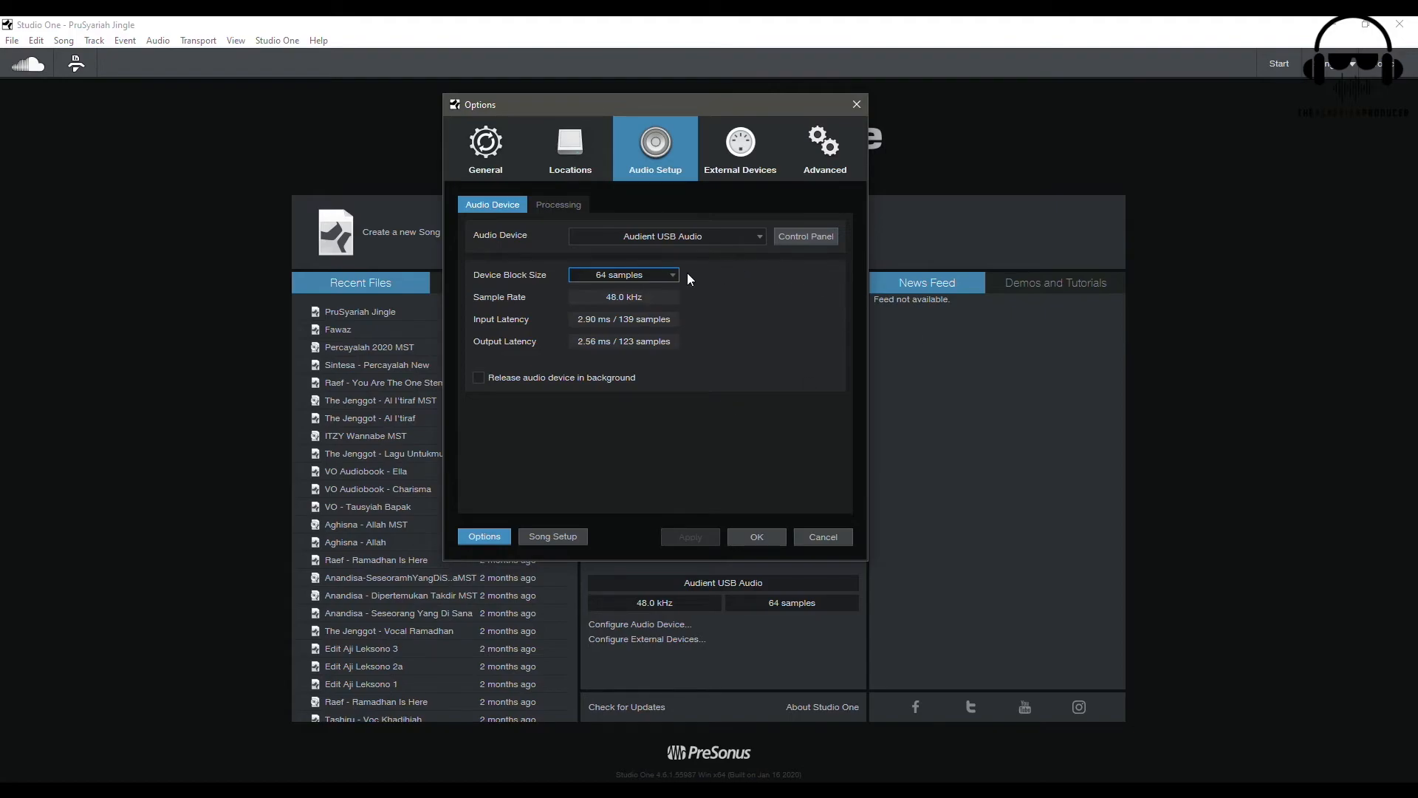
left_click(667, 279)
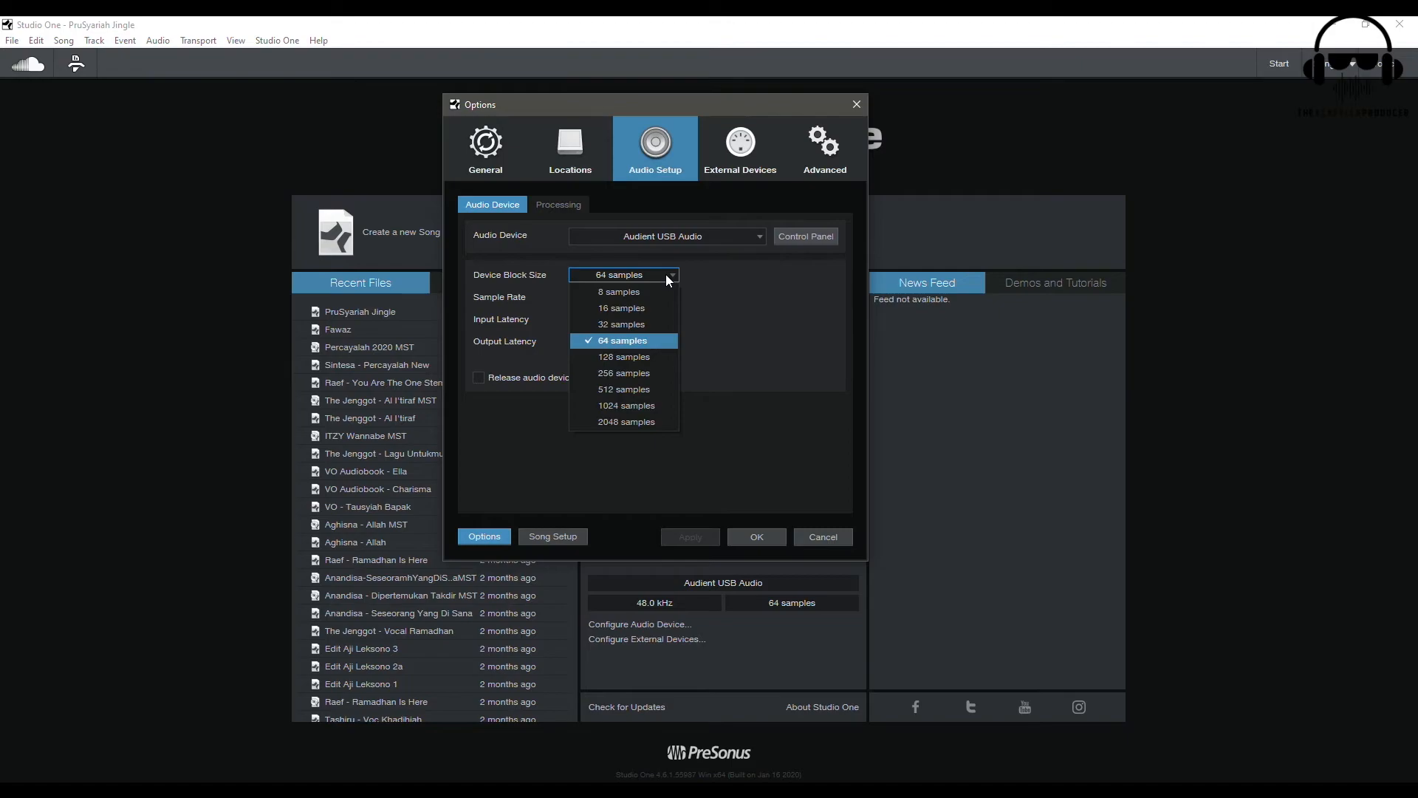
left_click(645, 357)
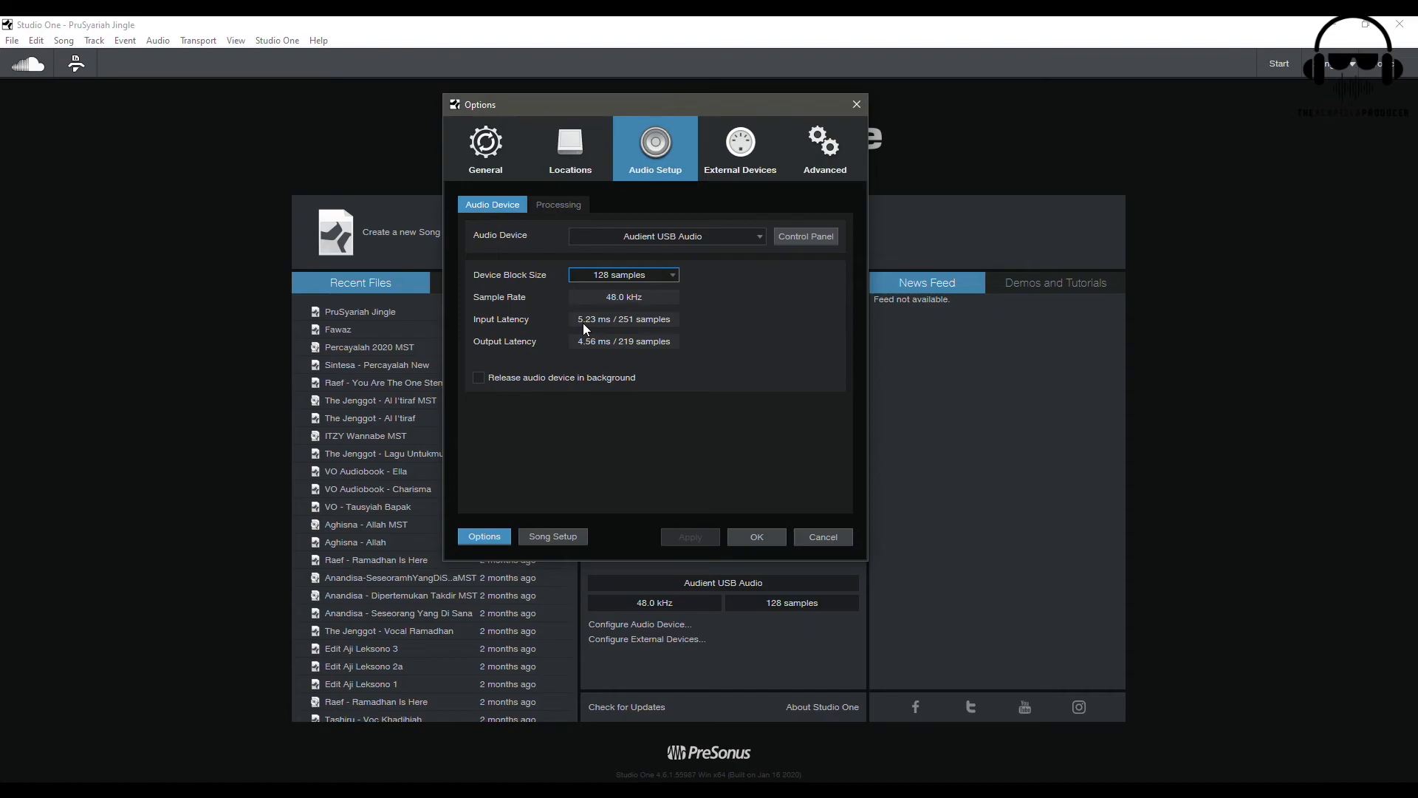
Set the device block size to 2048 samples and confirm the audio options
scroll(667, 277, "down", 4)
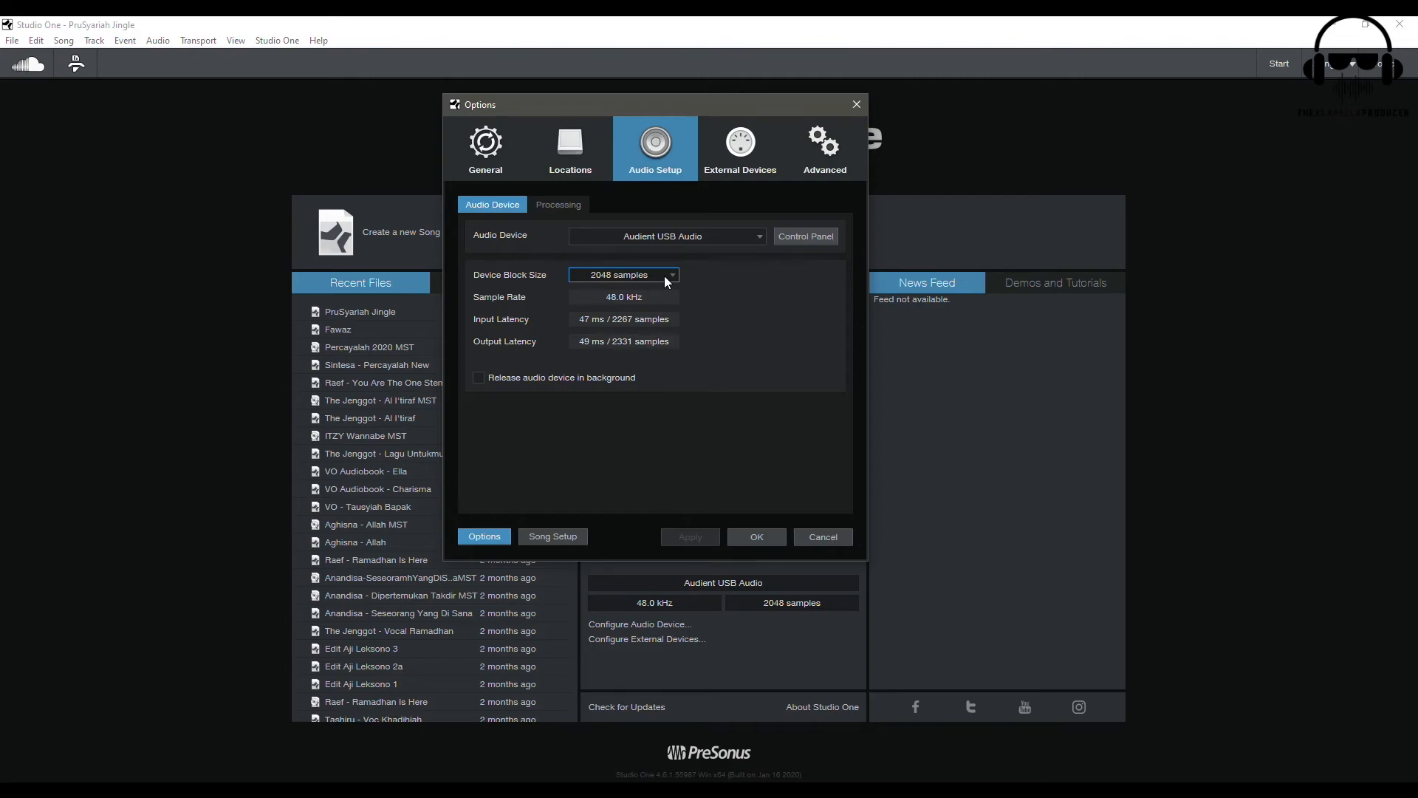
left_click(667, 280)
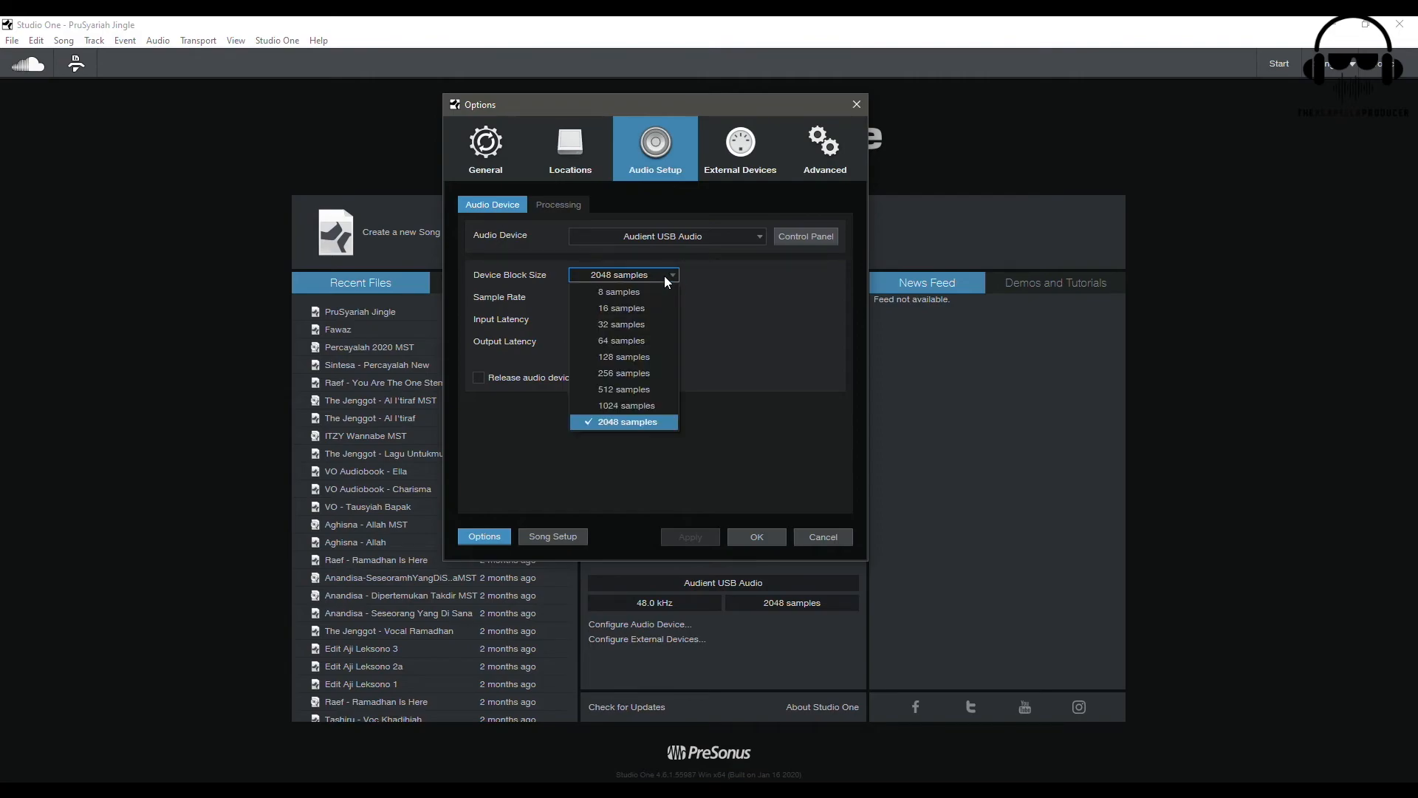
left_click(638, 425)
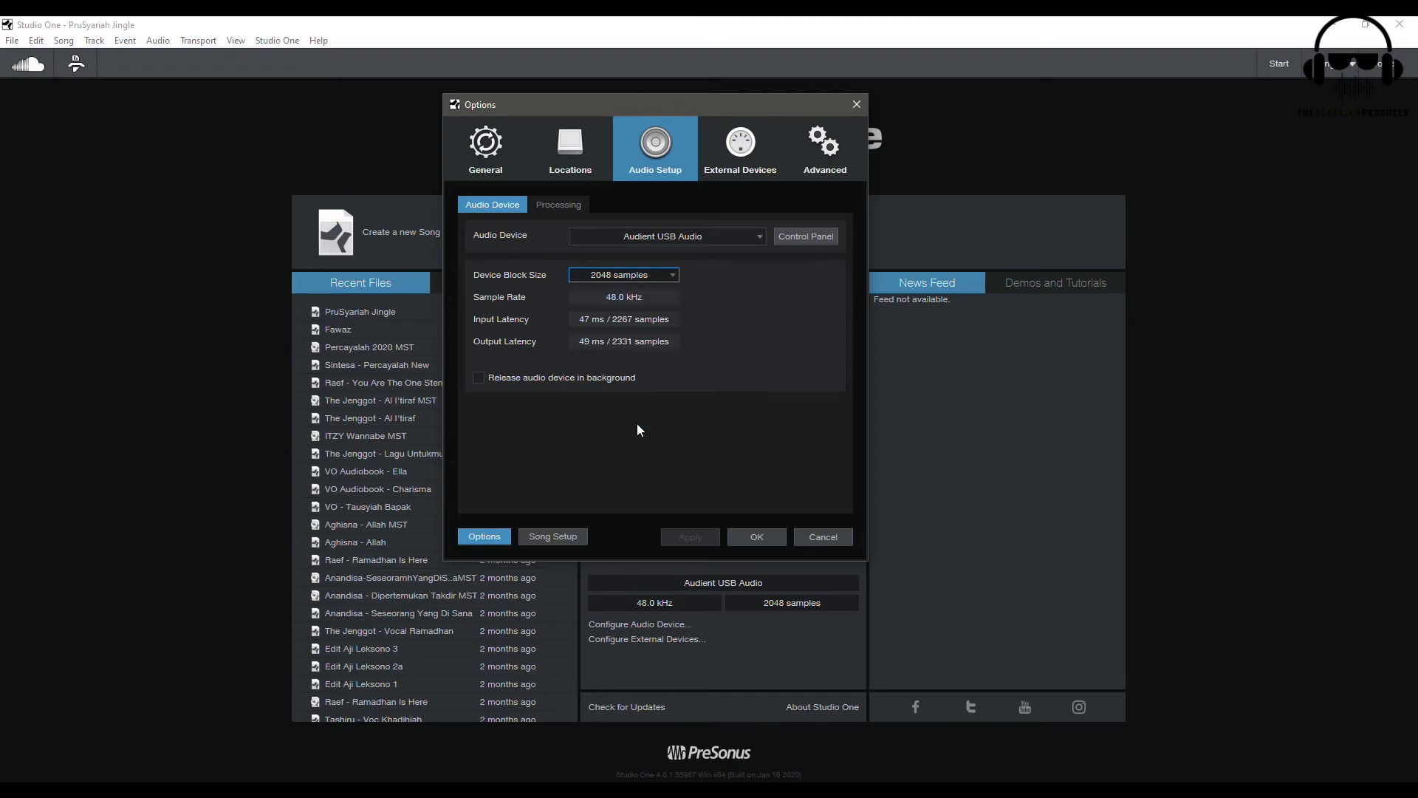
left_click(768, 544)
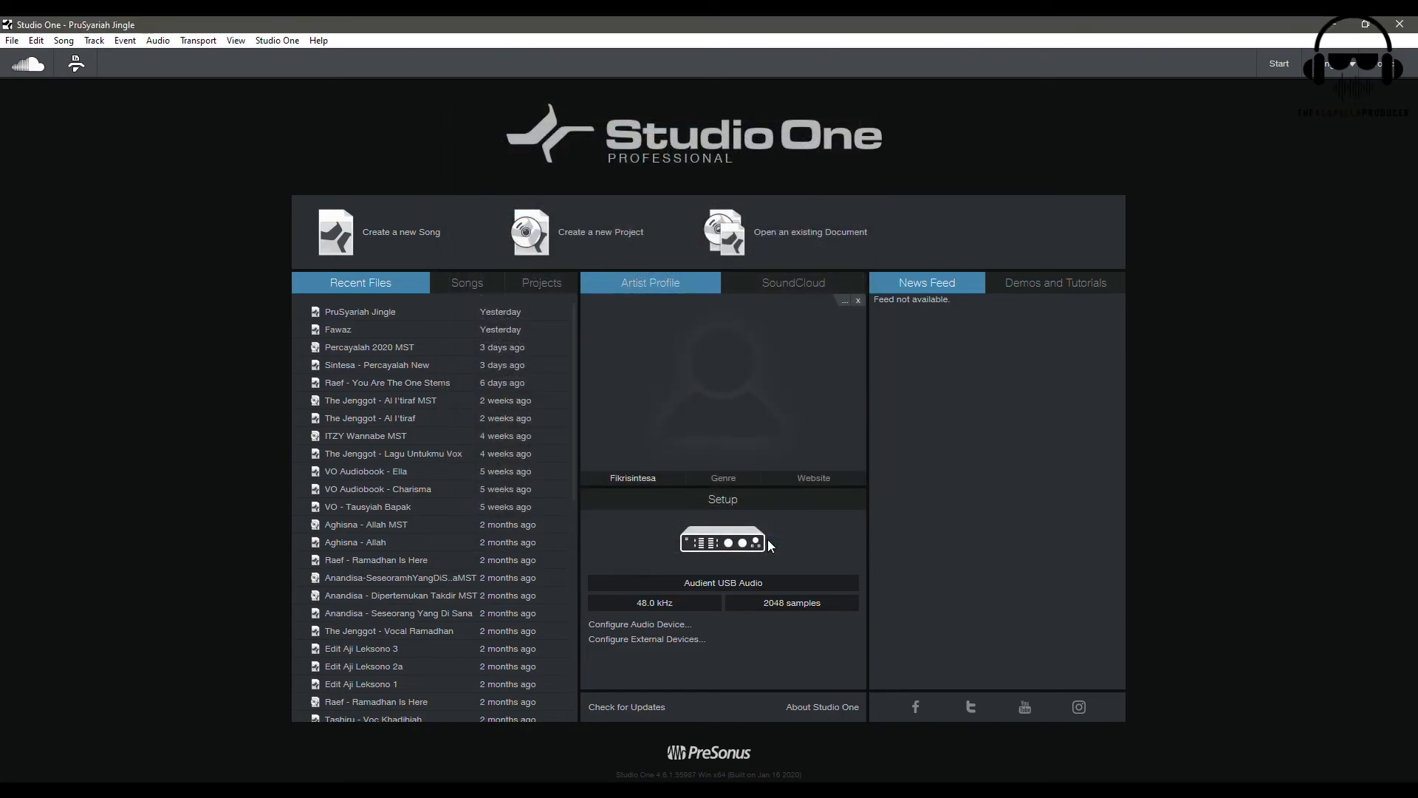